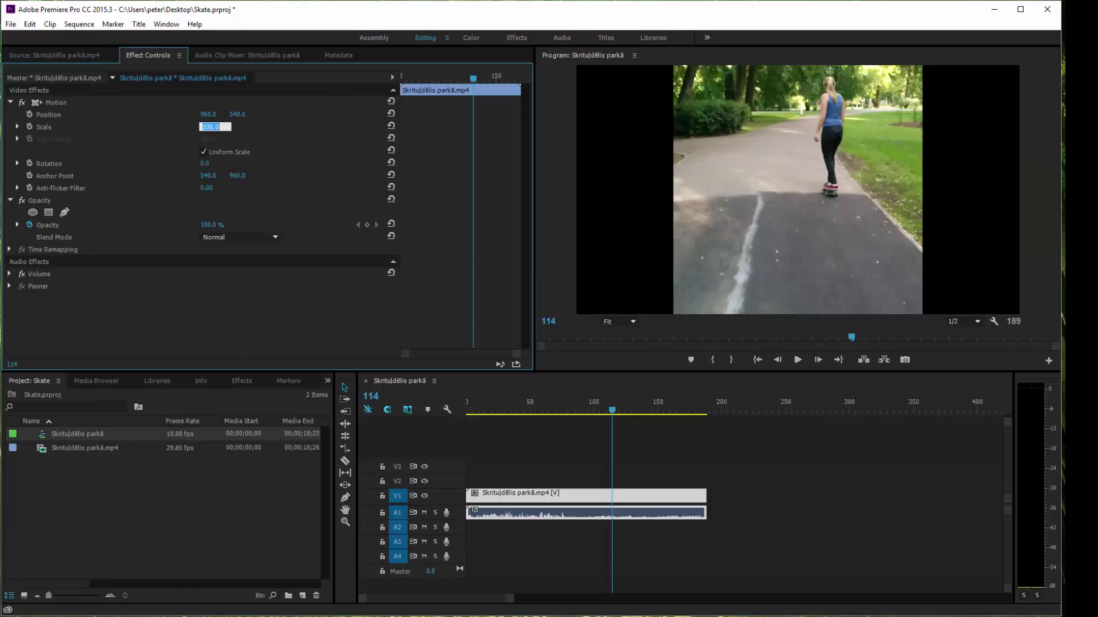
# Step: Set the skateboarding clip's scale to 67
pyautogui.write('67')
pyautogui.press('Return')
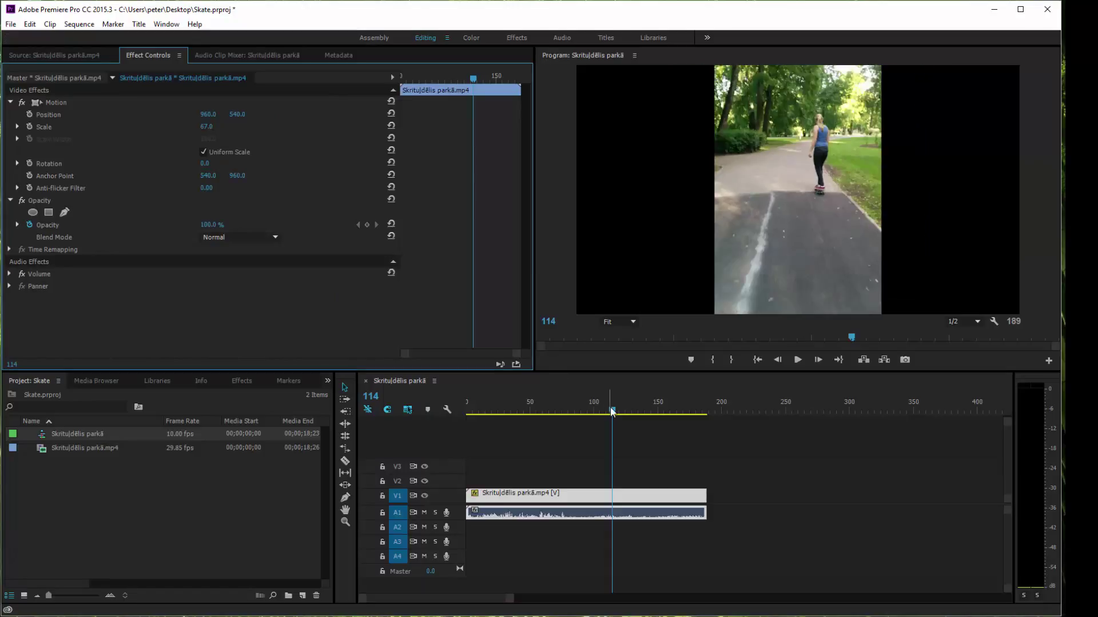
pyautogui.moveTo(612, 411); pyautogui.dragTo(570, 415)
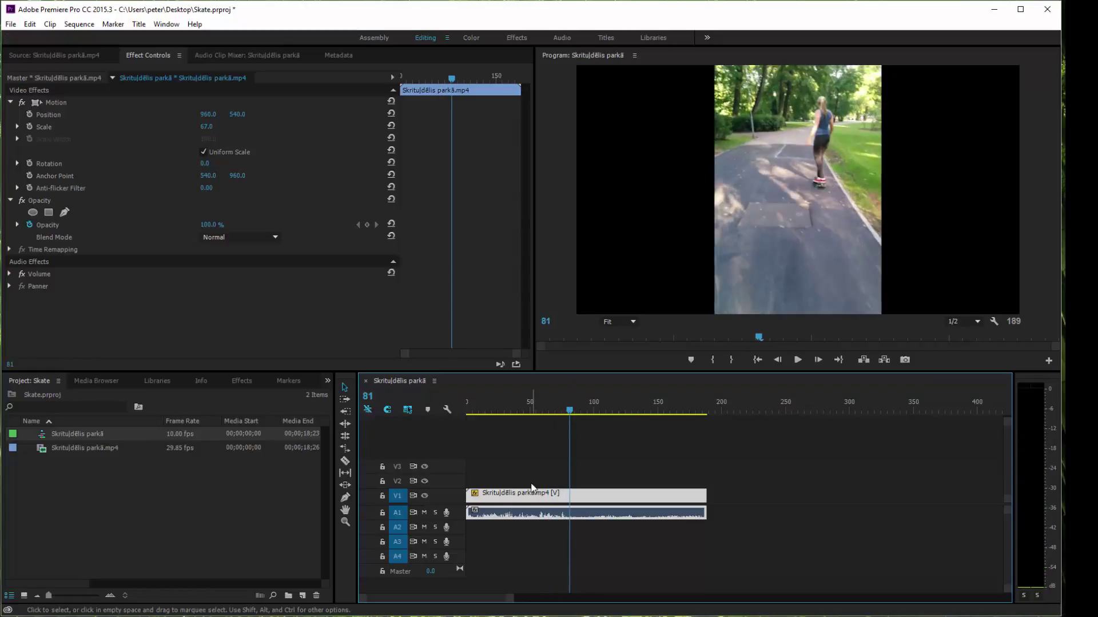
# Step: Duplicate the video clip onto V2 and scale the V1 copy up to 182 to fill the frame behind it
pyautogui.moveTo(531, 495); pyautogui.dragTo(534, 485)
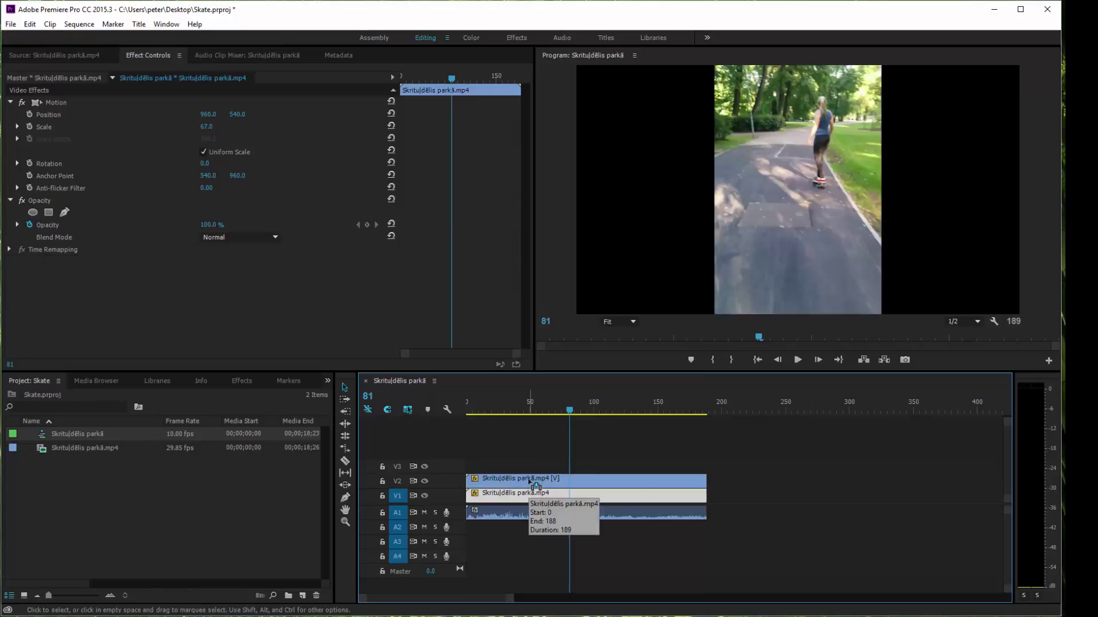
pyautogui.click(526, 492)
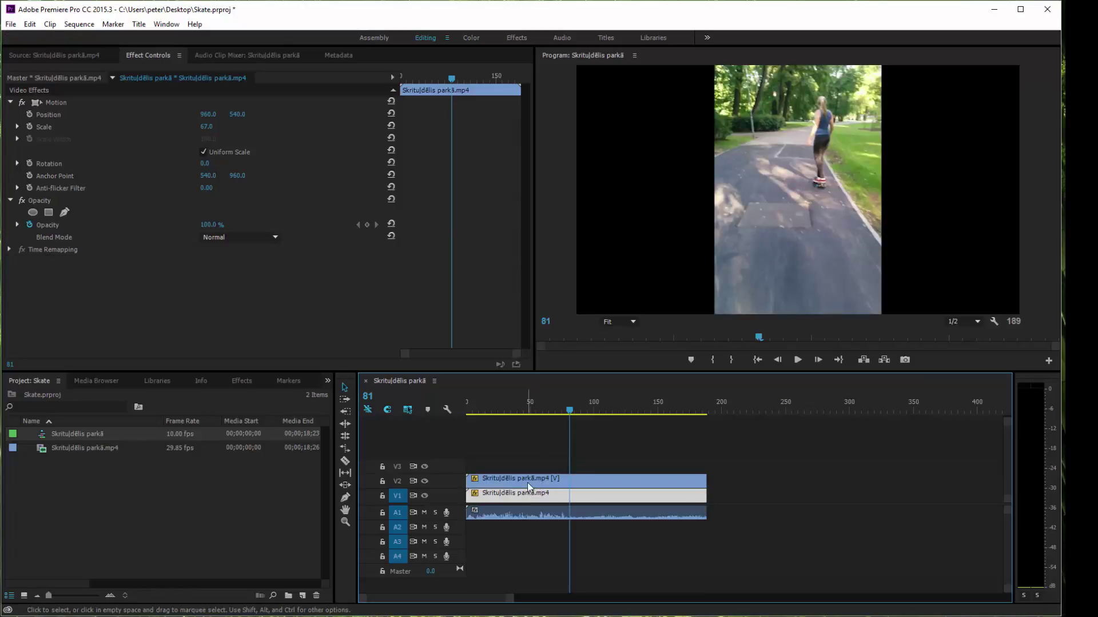
pyautogui.click(528, 492)
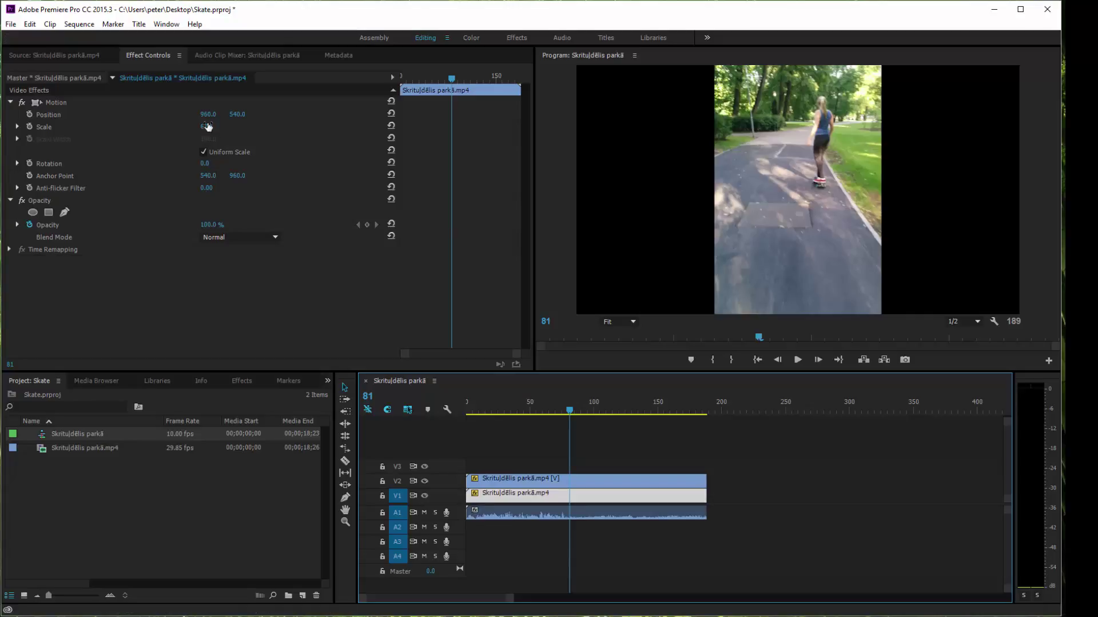
pyautogui.moveTo(207, 126); pyautogui.dragTo(273, 127)
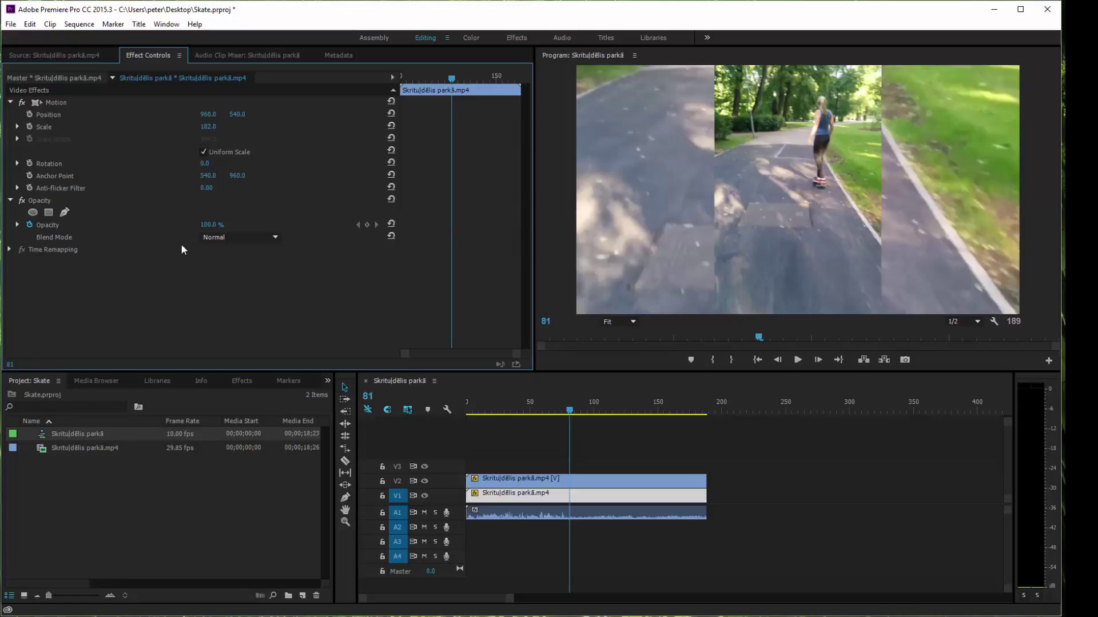
# Step: Apply Fast Blur to the V1 background clip with blurriness 34 and Repeat Edge Pixels enabled
pyautogui.click(235, 380)
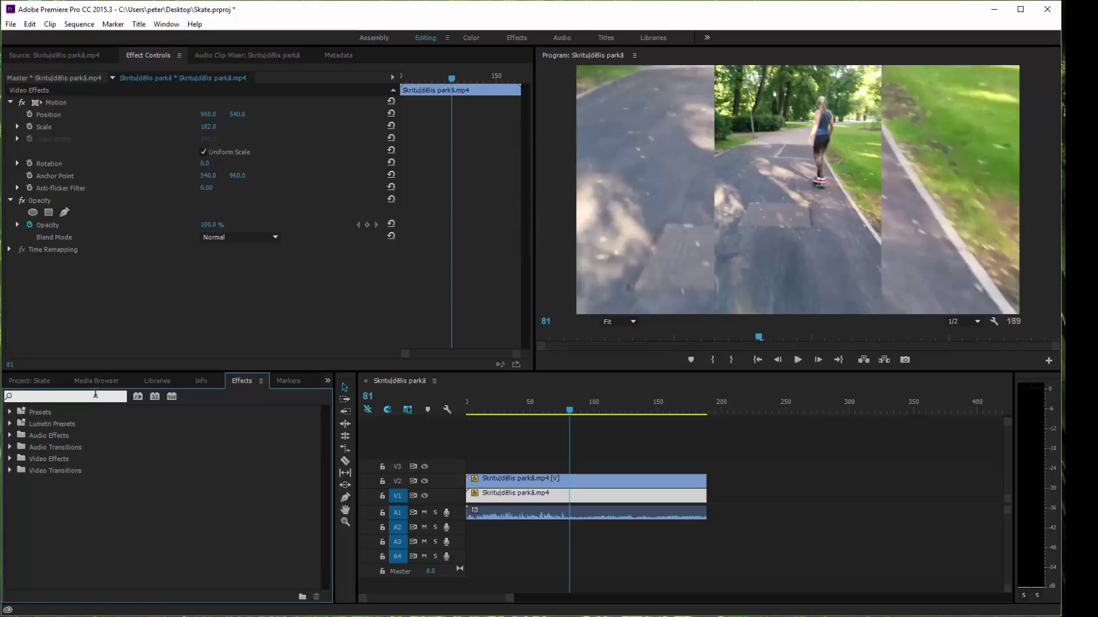
pyautogui.write('fast blur')
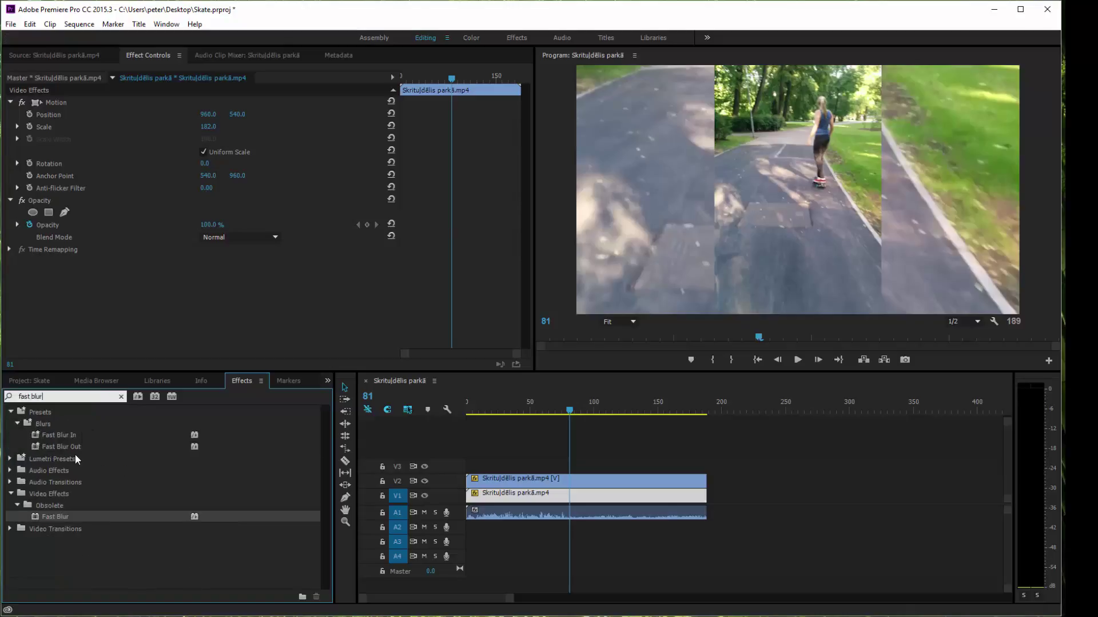
pyautogui.moveTo(53, 516); pyautogui.dragTo(481, 496)
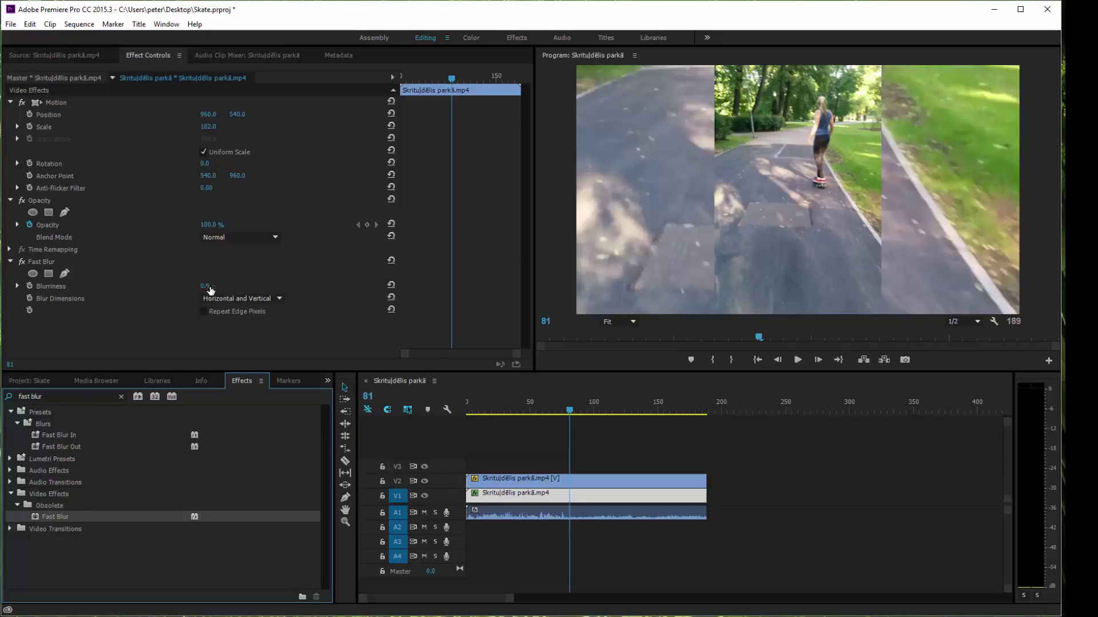
pyautogui.moveTo(206, 289); pyautogui.dragTo(229, 289)
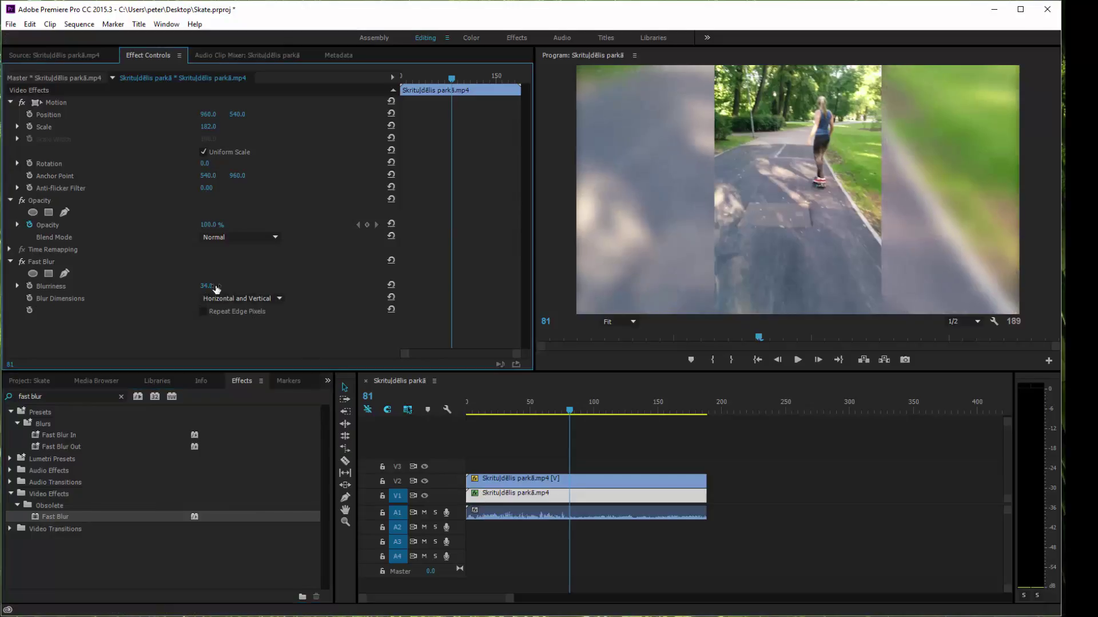
pyautogui.click(221, 314)
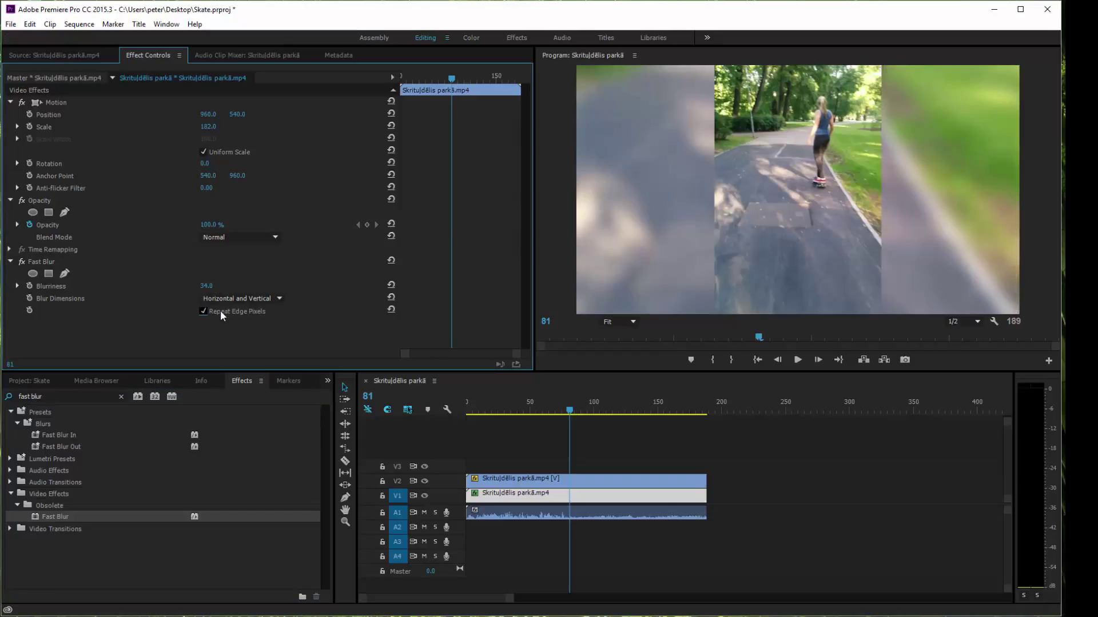
pyautogui.moveTo(566, 409); pyautogui.dragTo(658, 411)
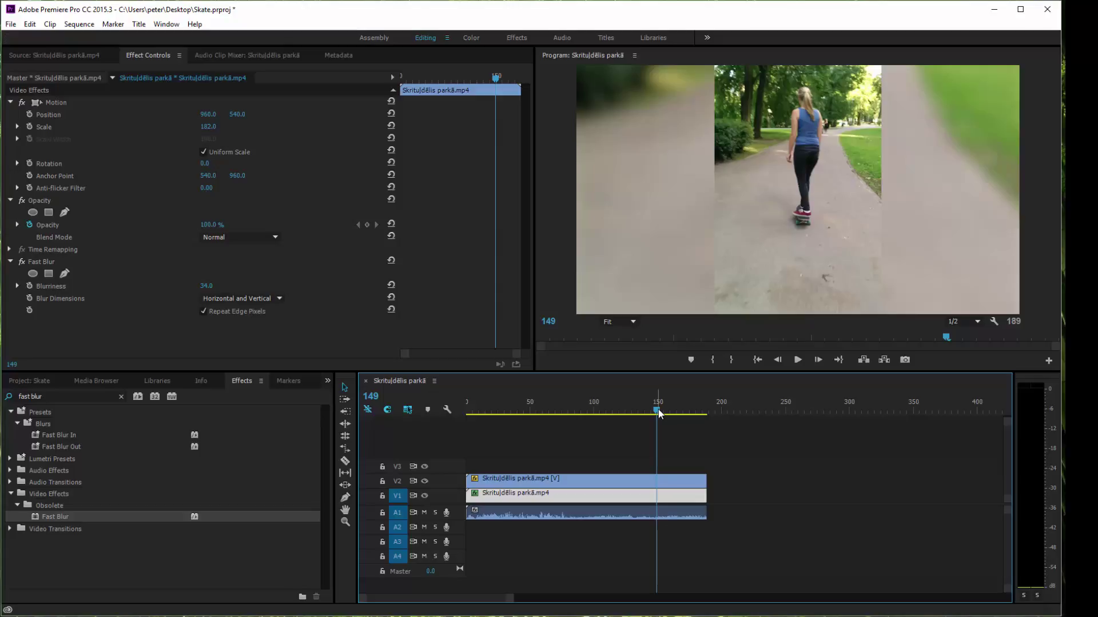
# Step: Undo the blur, scaling, clip duplication and frame size change to restore the original vertical sequence
pyautogui.click(52, 377)
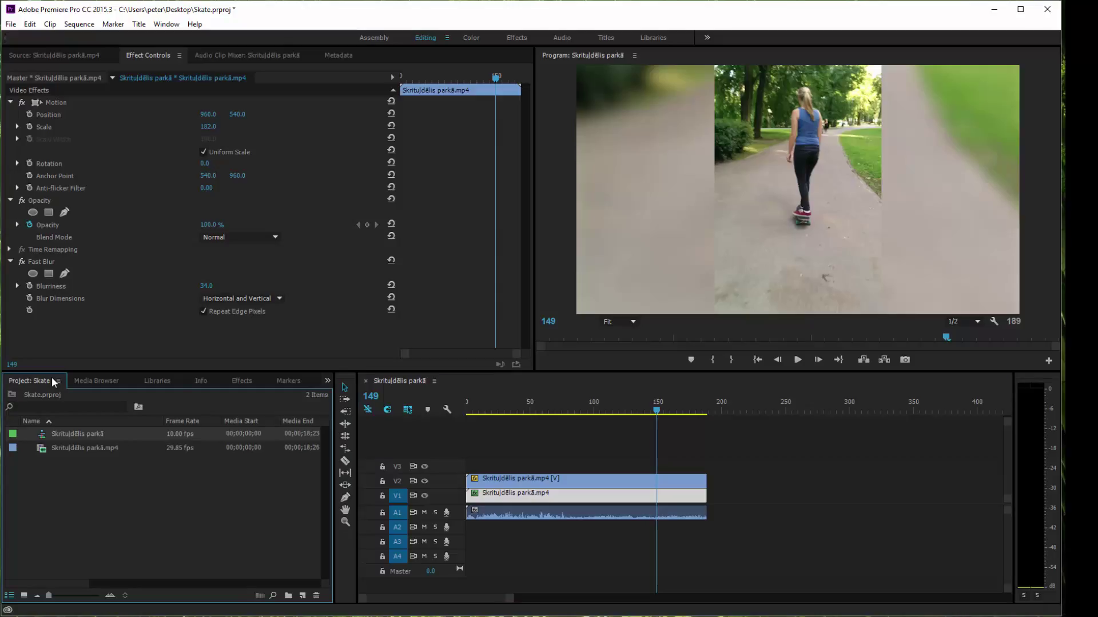
pyautogui.hotkey('ctrl', 'z')
pyautogui.hotkey('ctrl', 'z')
pyautogui.hotkey('ctrl', 'z')
pyautogui.hotkey('ctrl', 'z')
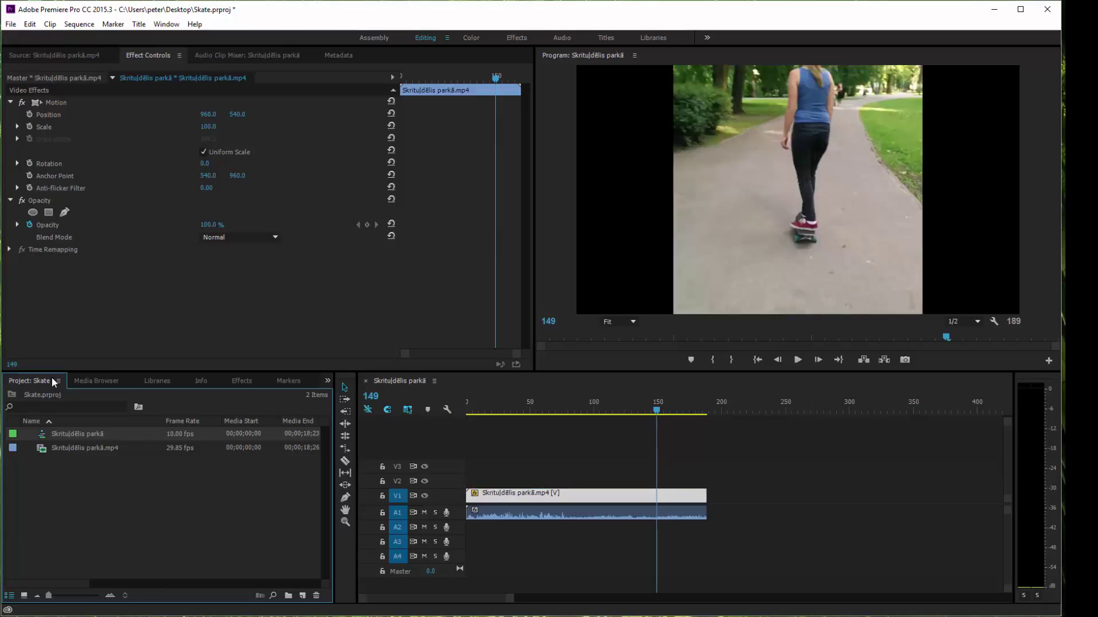
pyautogui.hotkey('ctrl', 'z')
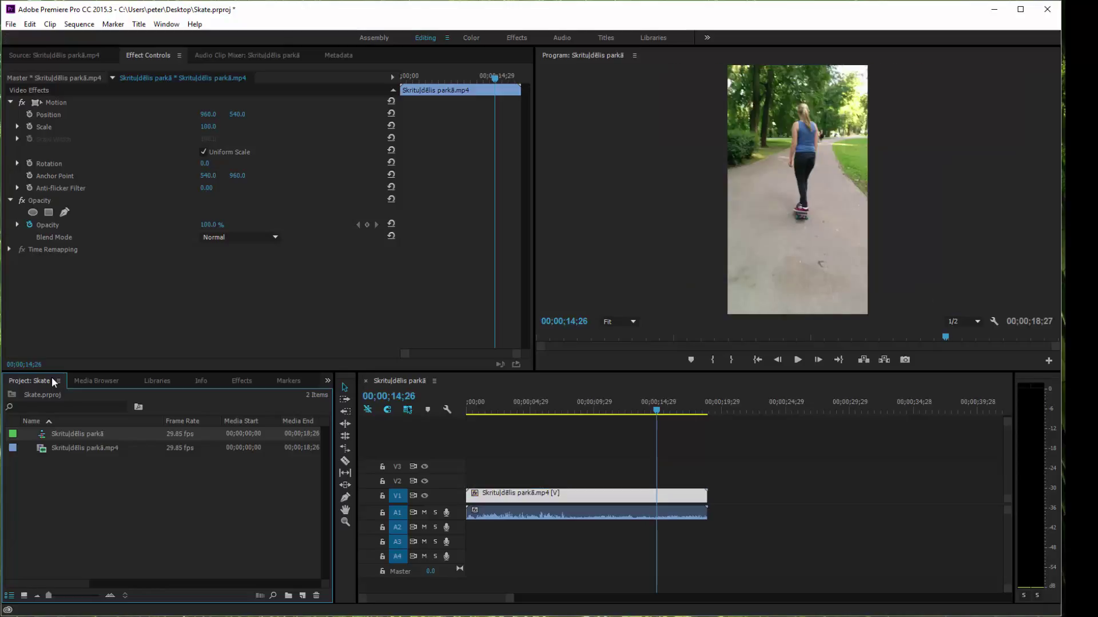
# Step: Duplicate the Skrituļdēlis parkā sequence and name the copy "Skrituļdēlis parkā no bars"
pyautogui.rightClick(79, 432)
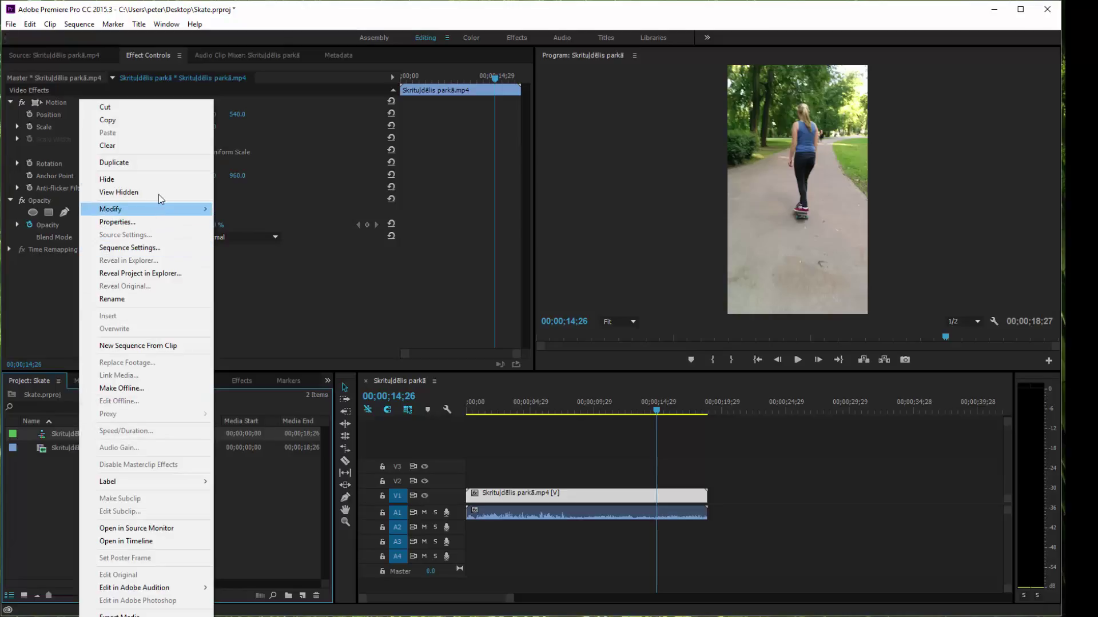
pyautogui.click(164, 163)
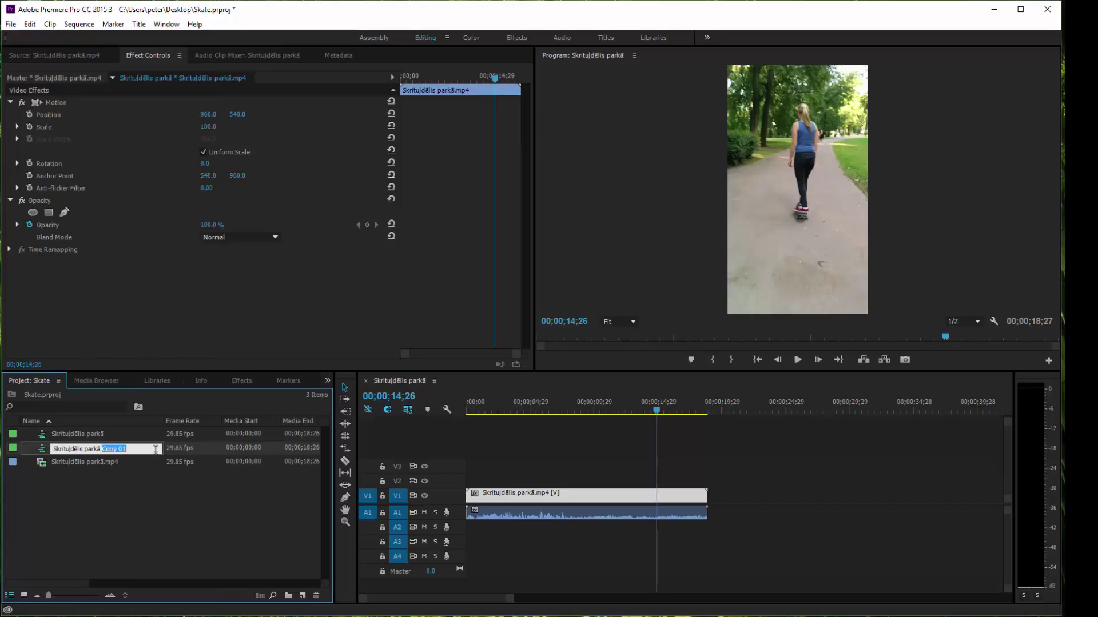
pyautogui.write('no Lara')
pyautogui.press('Return')
# Step: Set the no bars sequence's frame size to 1920 by 1080 and accept deleting its previews
pyautogui.rightClick(112, 452)
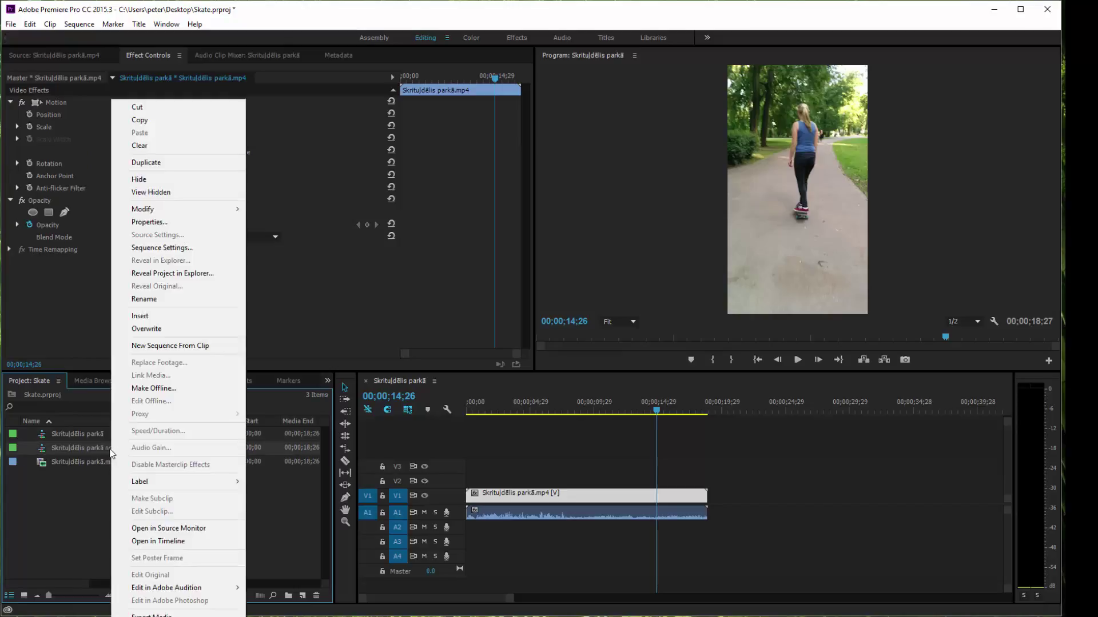
pyautogui.click(177, 249)
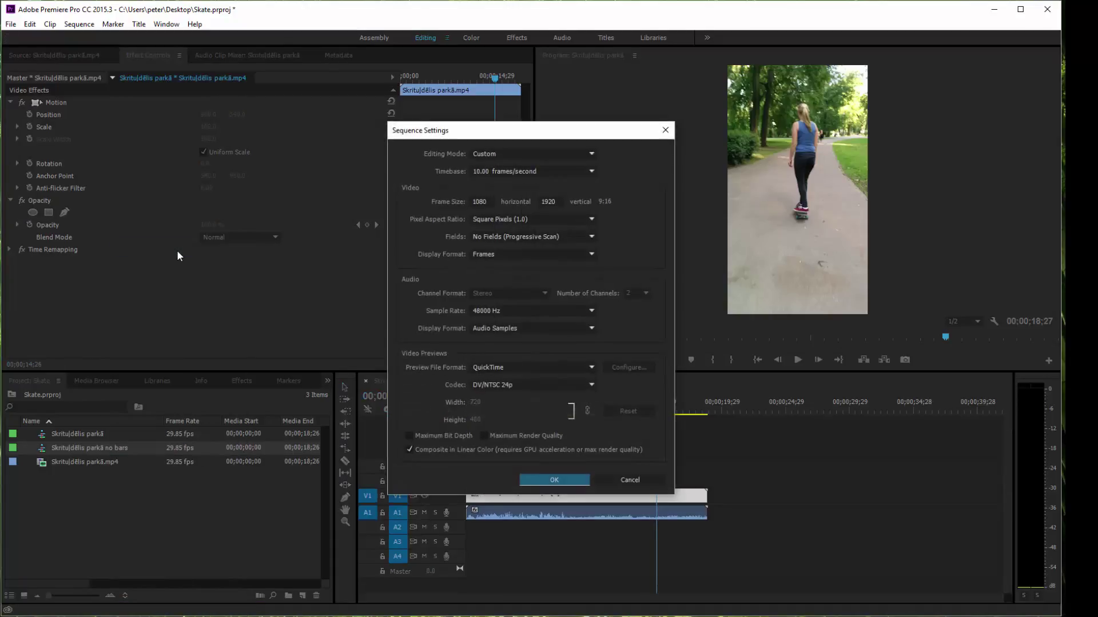
pyautogui.press('Tab')
pyautogui.press('Tab')
pyautogui.press('Tab')
pyautogui.press('Tab')
pyautogui.write('19')
pyautogui.press('Tab')
pyautogui.write('1080')
pyautogui.press('Return')
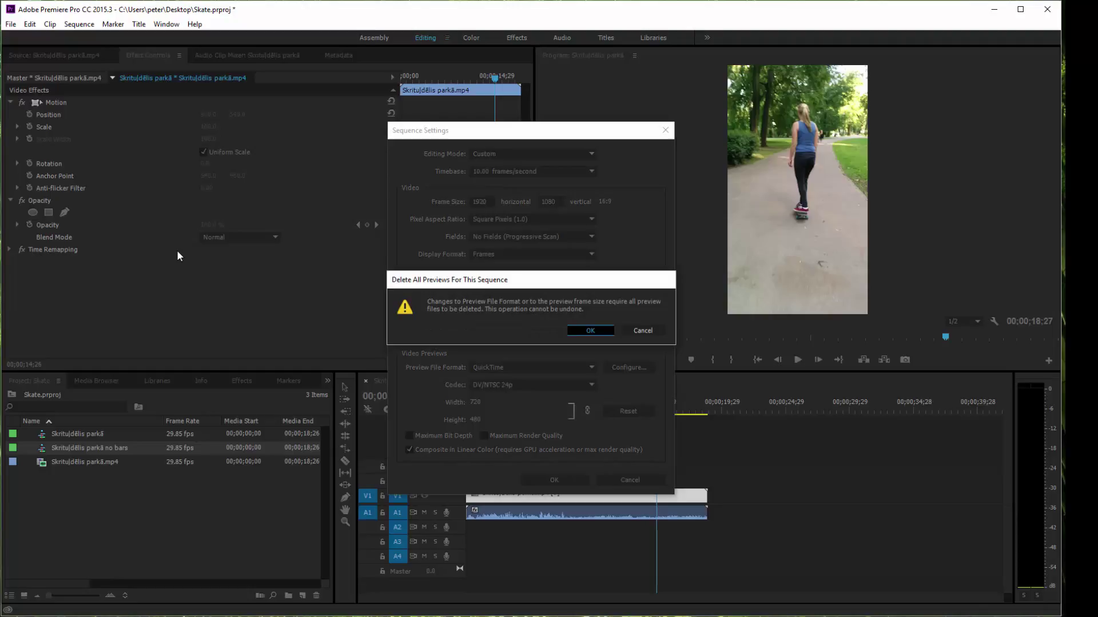
pyautogui.press('Return')
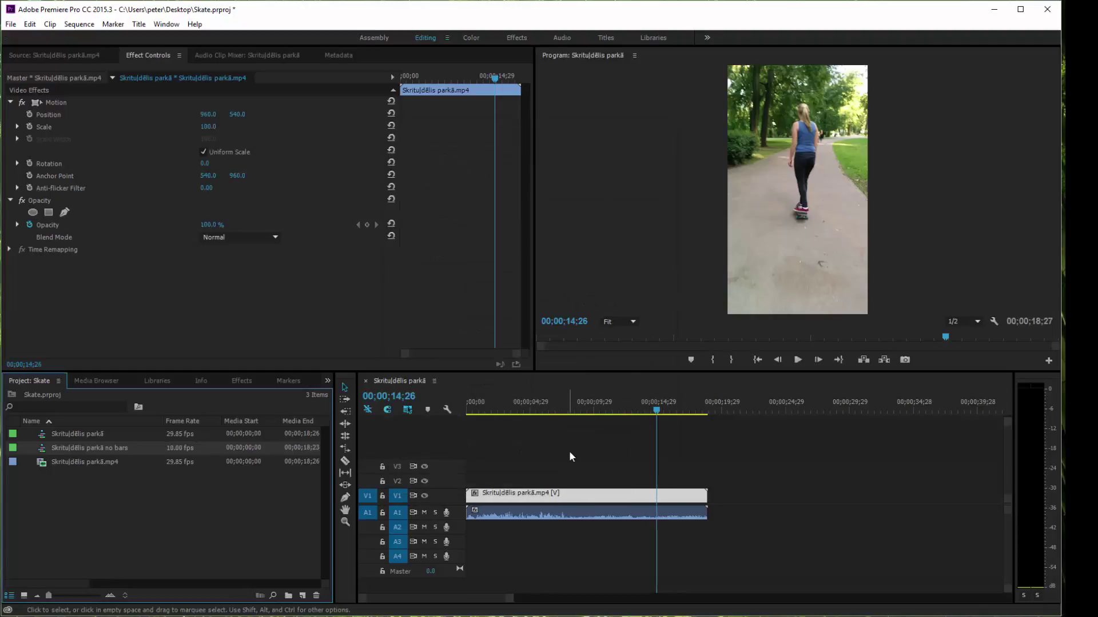
# Step: Open the no bars sequence and replace its clip with the nested original sequence at the start of V1, keeping existing settings
pyautogui.doubleClick(102, 442)
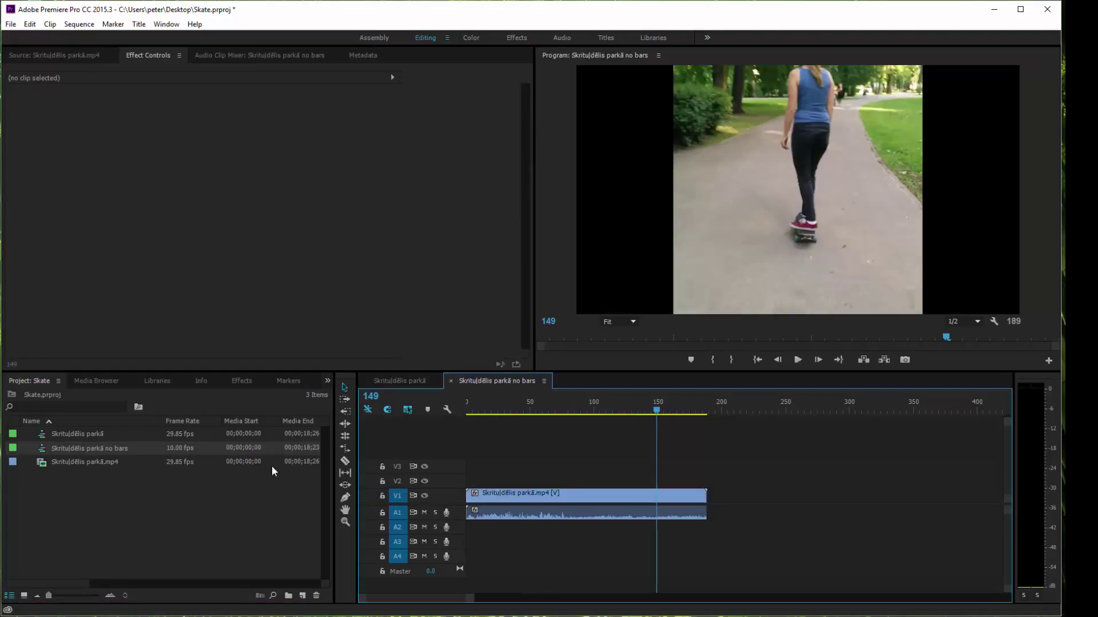
pyautogui.click(516, 500)
pyautogui.press('Delete')
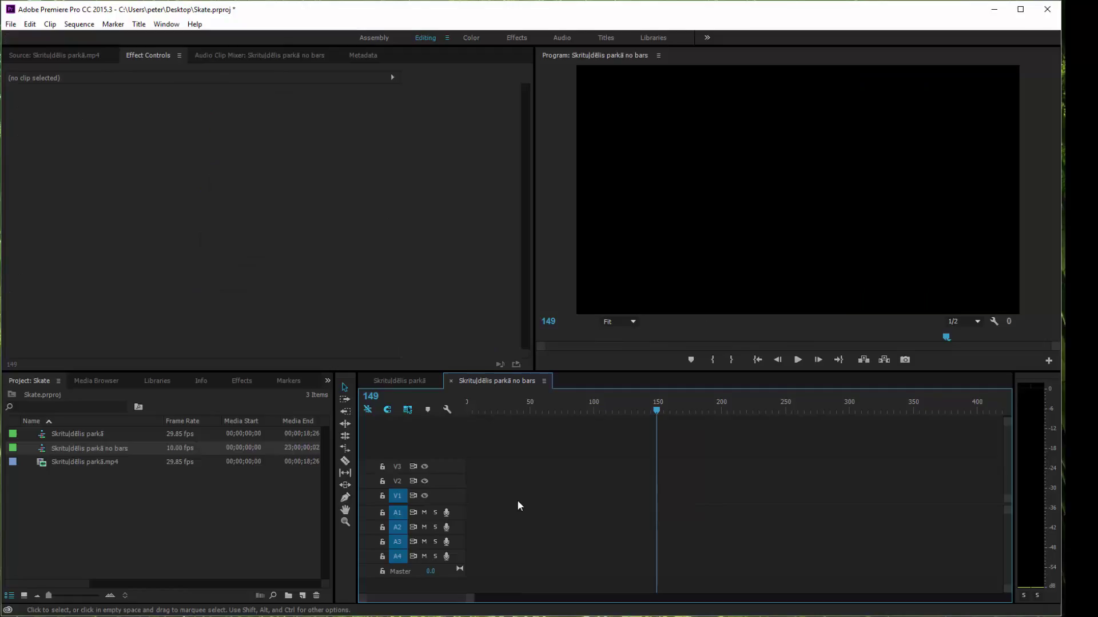
pyautogui.moveTo(81, 434); pyautogui.dragTo(473, 498)
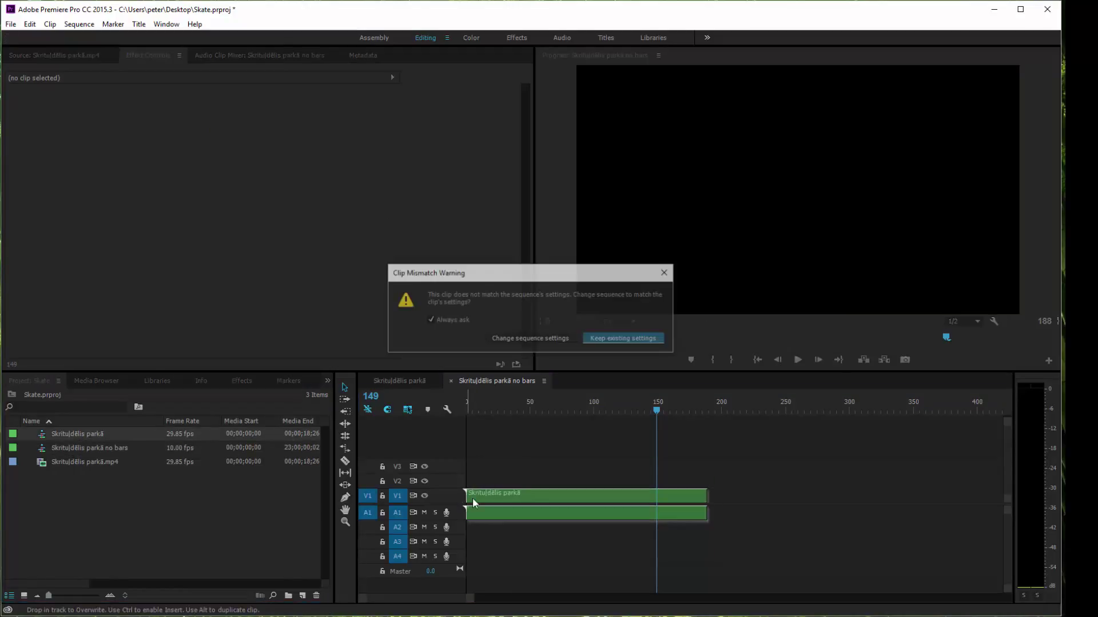
pyautogui.click(594, 340)
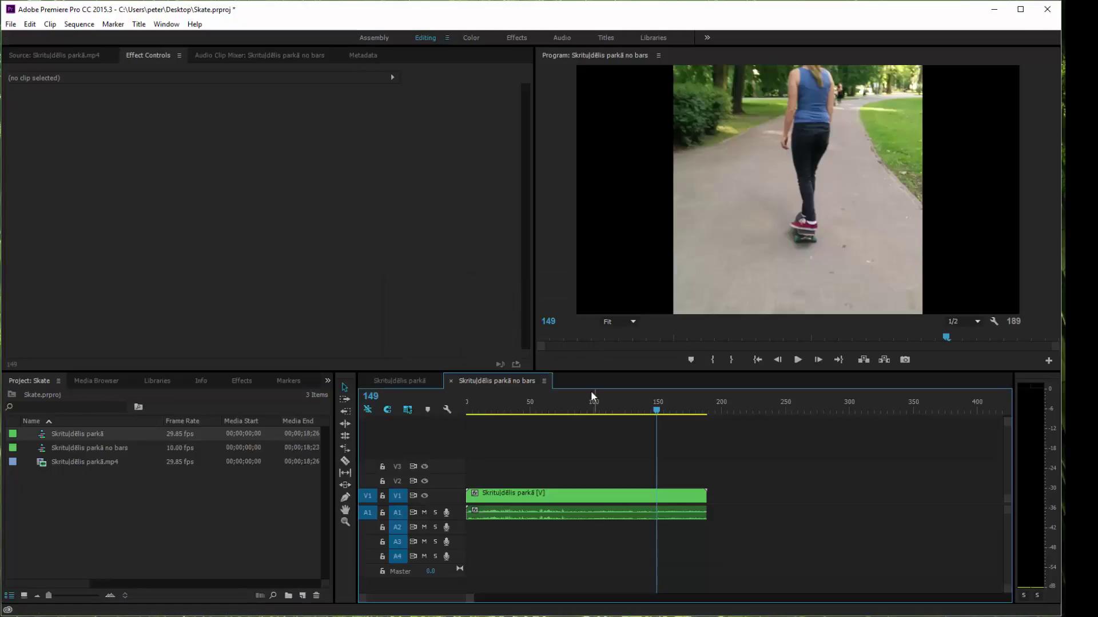
# Step: Set the nested sequence clip's scale to 67
pyautogui.click(550, 494)
pyautogui.click(208, 127)
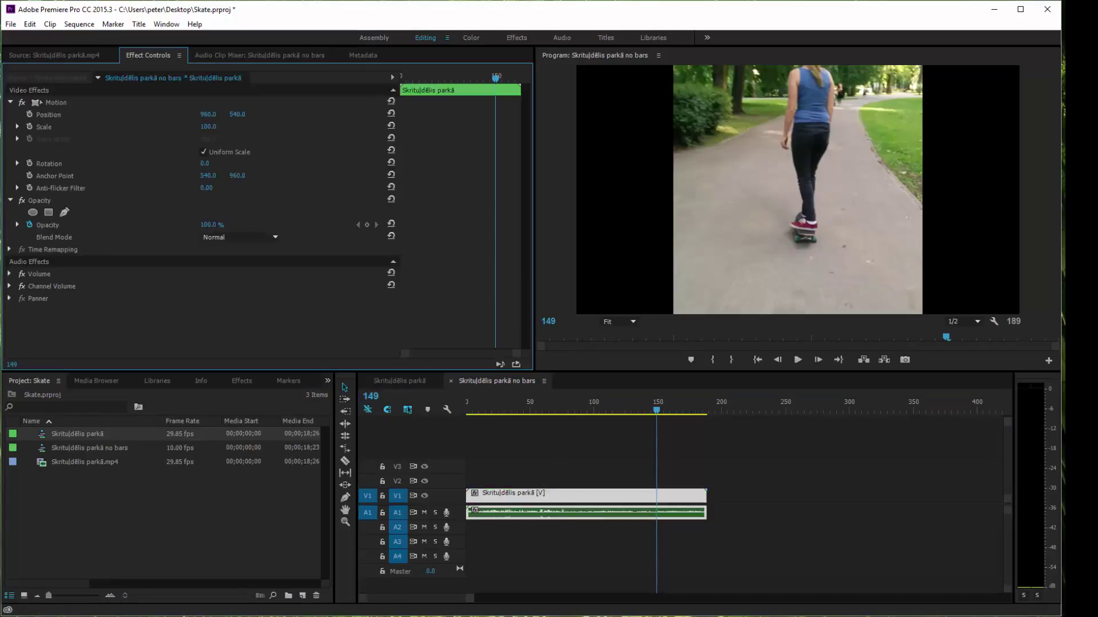
pyautogui.write('67')
pyautogui.press('Return')
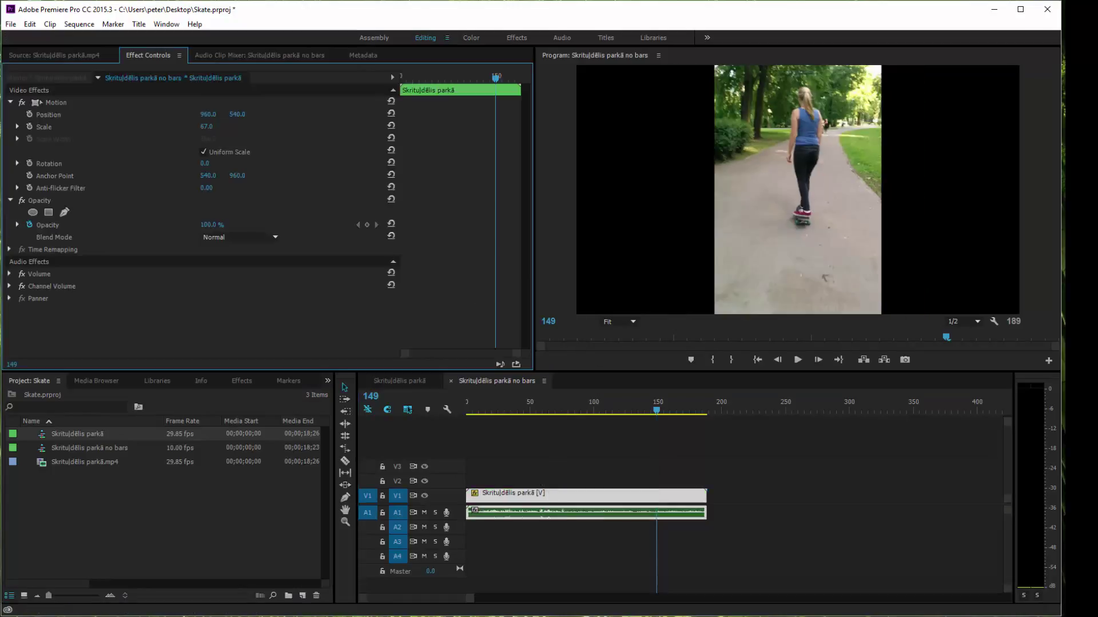
# Step: Duplicate the nested sequence's video onto V2 and scale the V1 copy to 182 as a full-frame background
pyautogui.click(509, 501)
pyautogui.moveTo(508, 503); pyautogui.dragTo(512, 487)
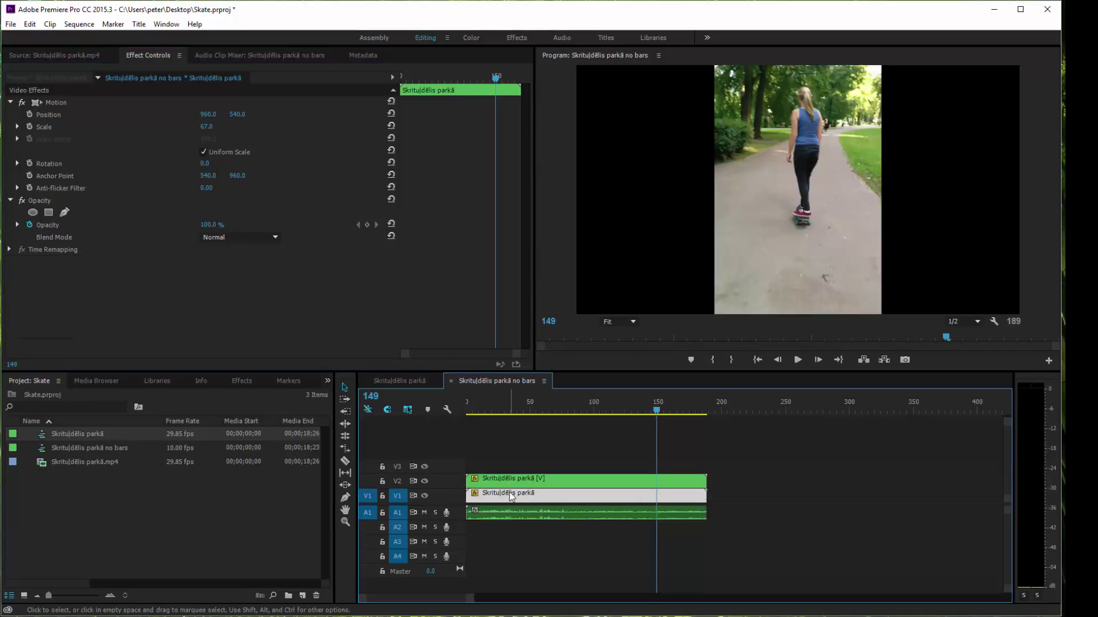
pyautogui.moveTo(207, 127); pyautogui.dragTo(273, 127)
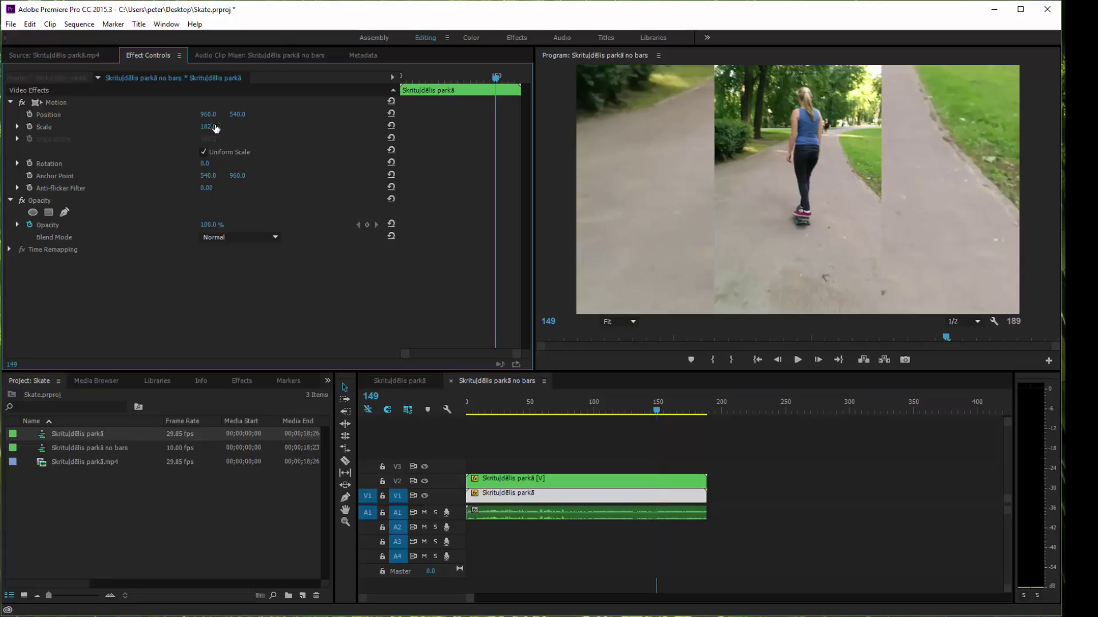
# Step: Apply Fast Blur to the nested background clip on V1 with blurriness 31 and Repeat Edge Pixels enabled
pyautogui.click(235, 384)
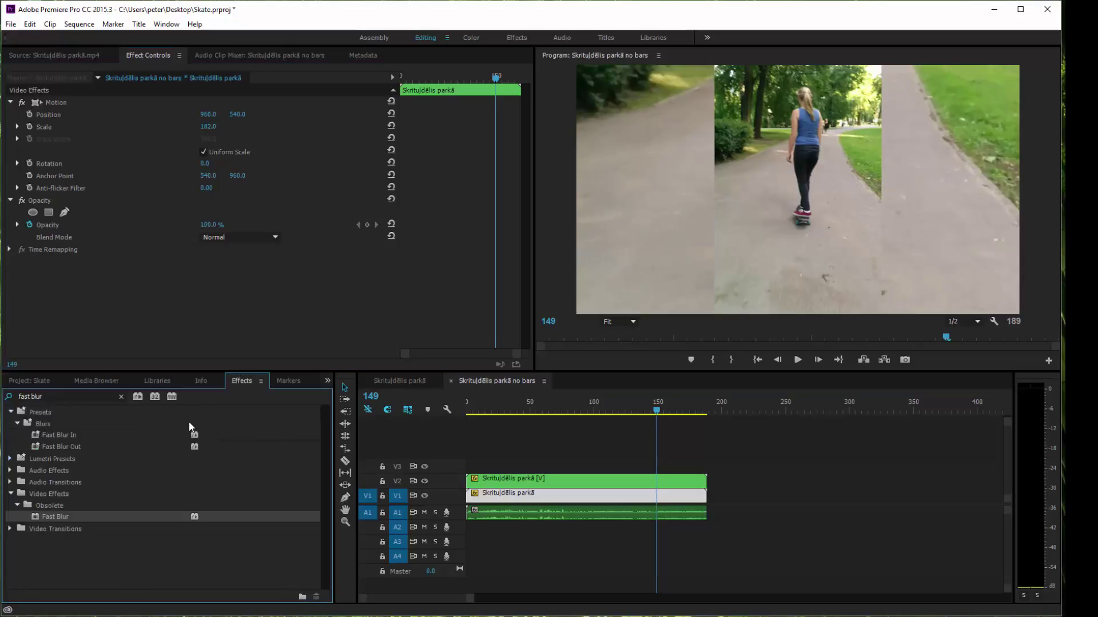
pyautogui.moveTo(370, 497); pyautogui.dragTo(571, 495)
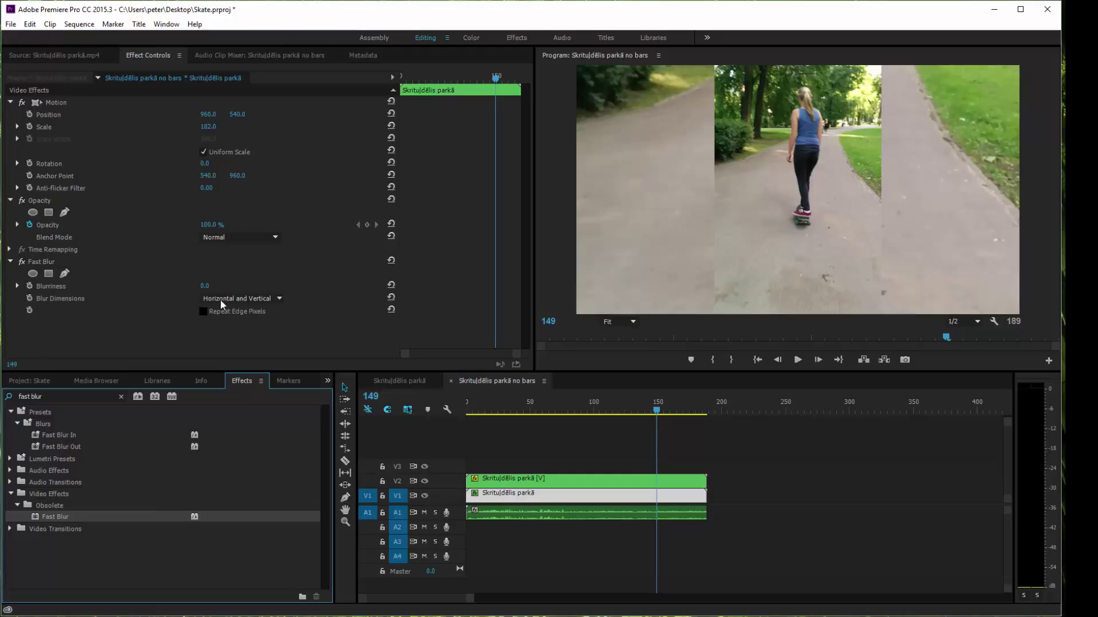
pyautogui.moveTo(206, 286)
pyautogui.mouseDown()
pyautogui.moveTo(231, 285)
pyautogui.moveTo(221, 286)
pyautogui.mouseUp()
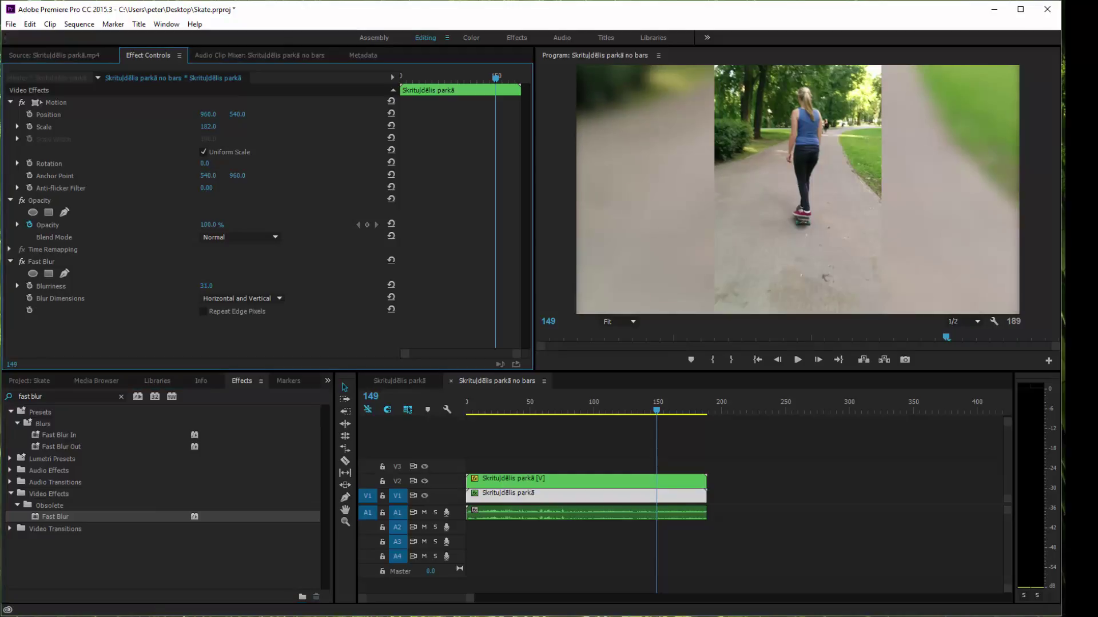
pyautogui.click(203, 311)
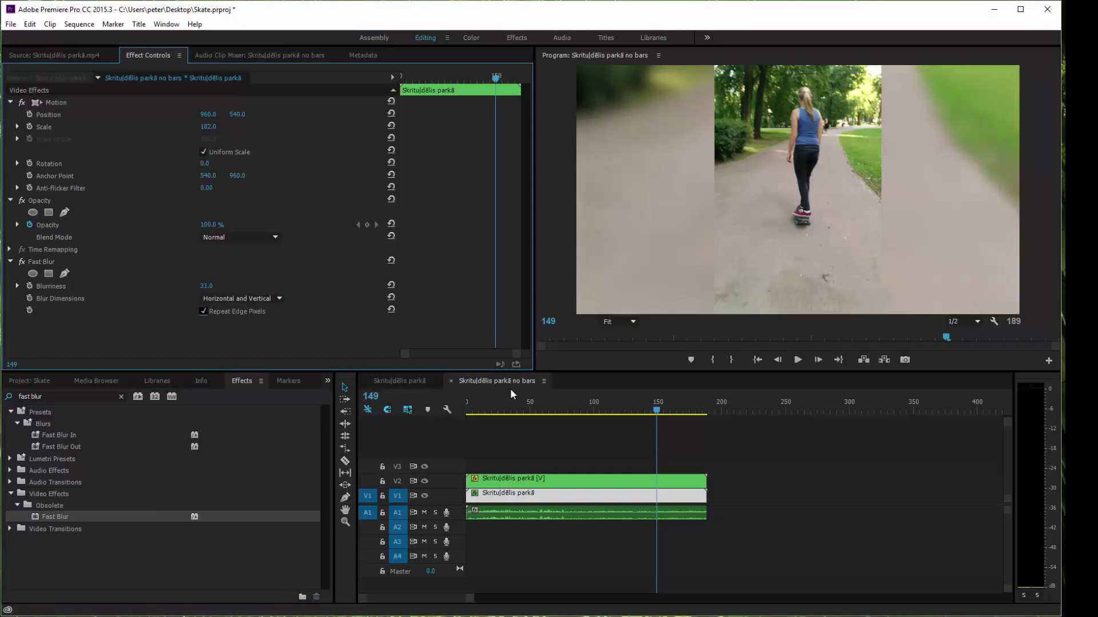
pyautogui.moveTo(513, 410); pyautogui.dragTo(597, 411)
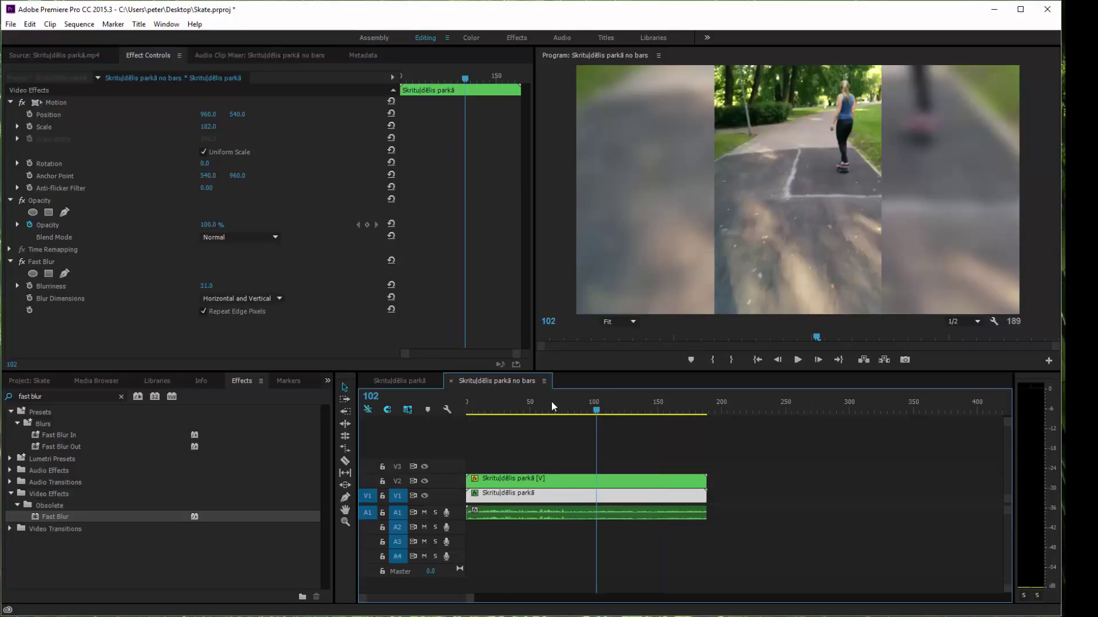
pyautogui.click(410, 381)
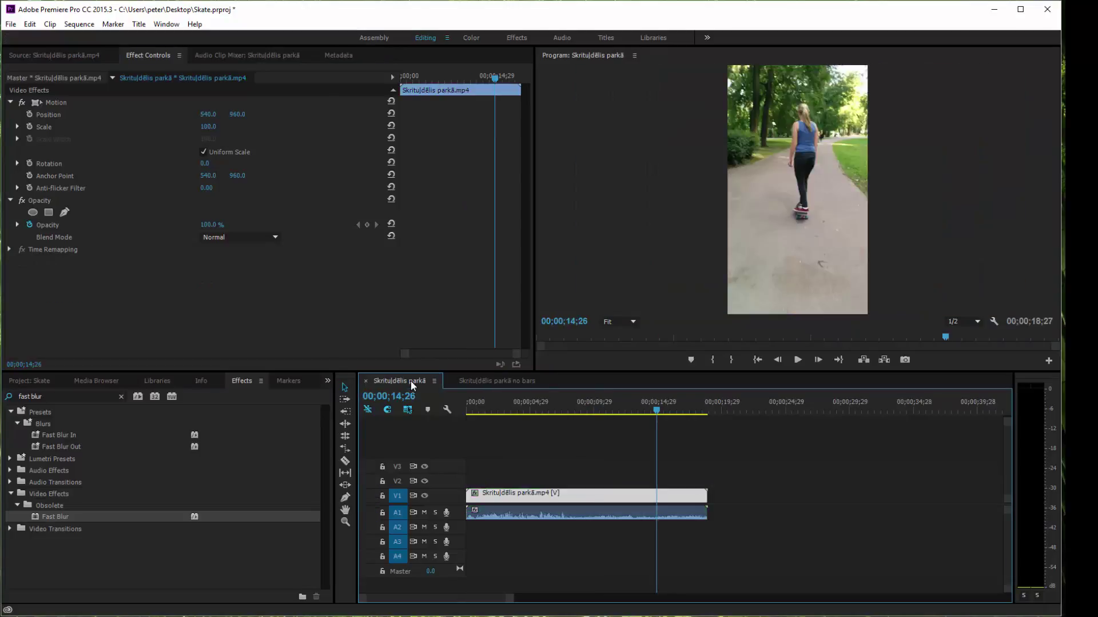
pyautogui.click(477, 380)
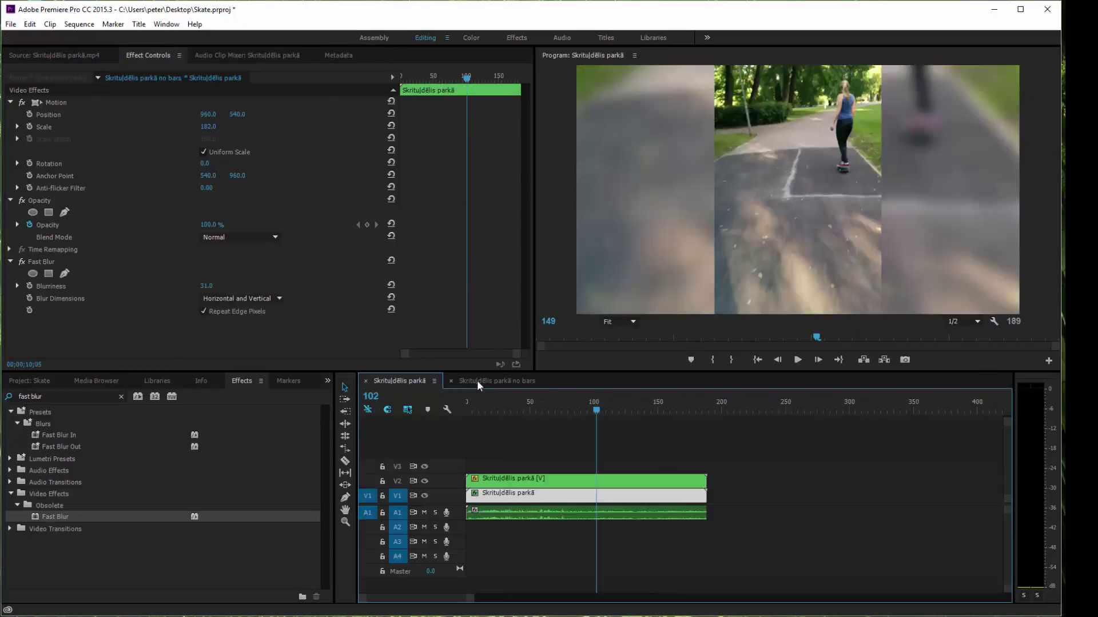
# Step: Paste Nexus 5 Front View.png into the project and place it on V3 across the full length of the nested clips
pyautogui.click(40, 380)
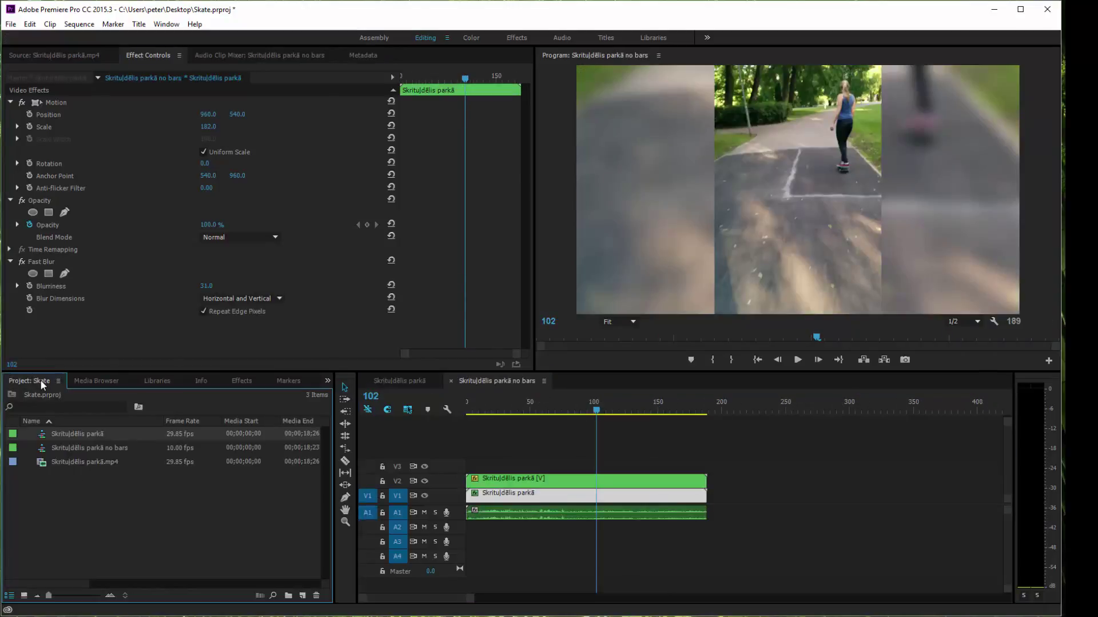
pyautogui.click(120, 482)
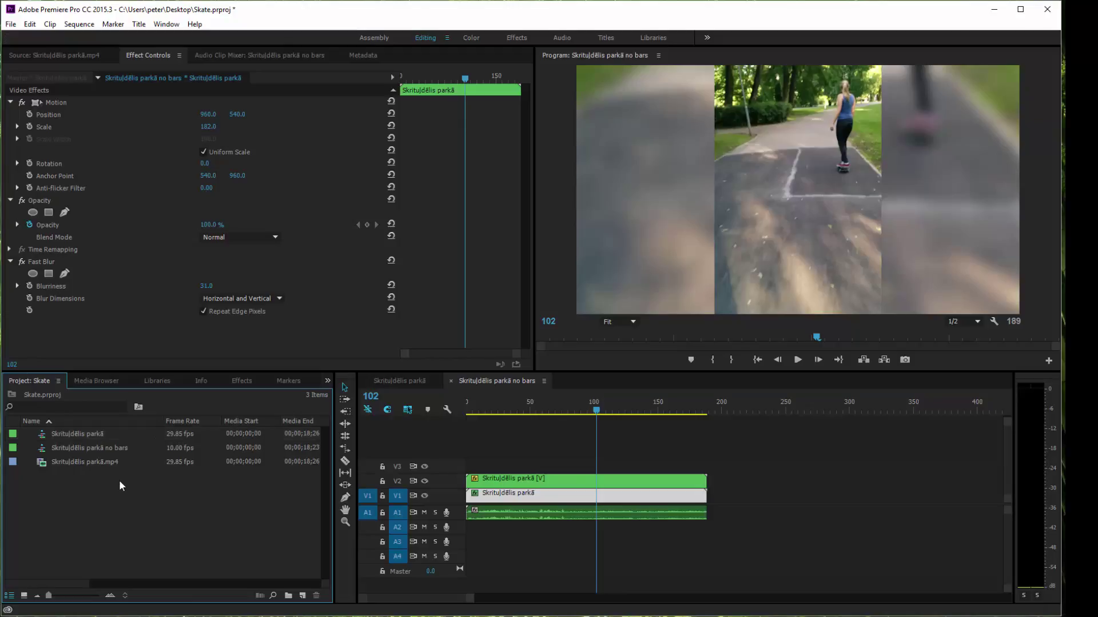
pyautogui.hotkey('ctrl', 'v')
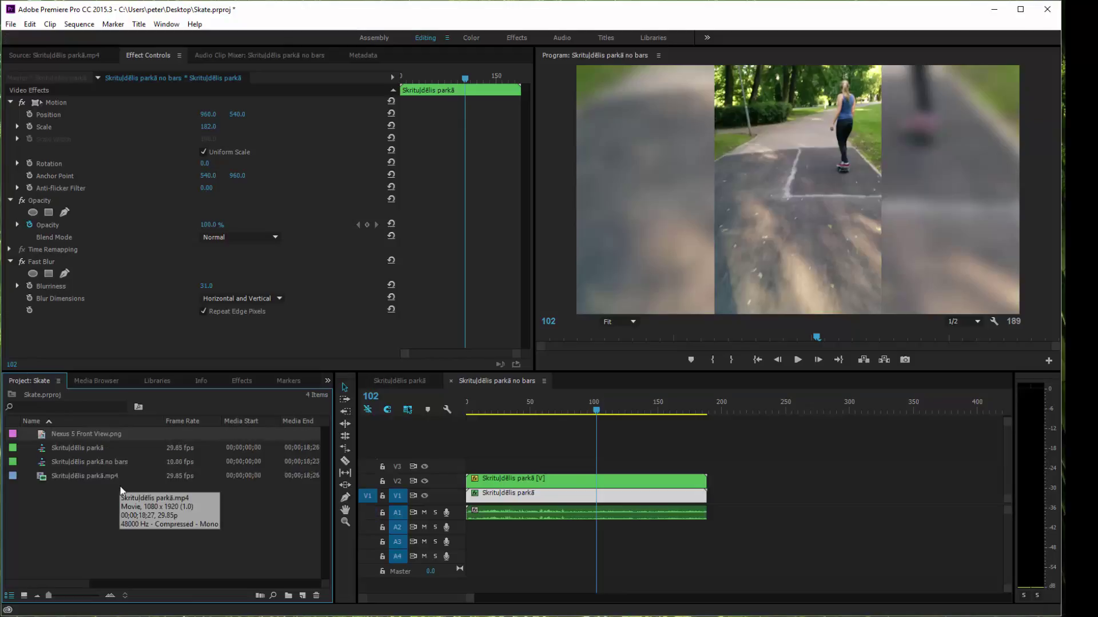
pyautogui.doubleClick(100, 436)
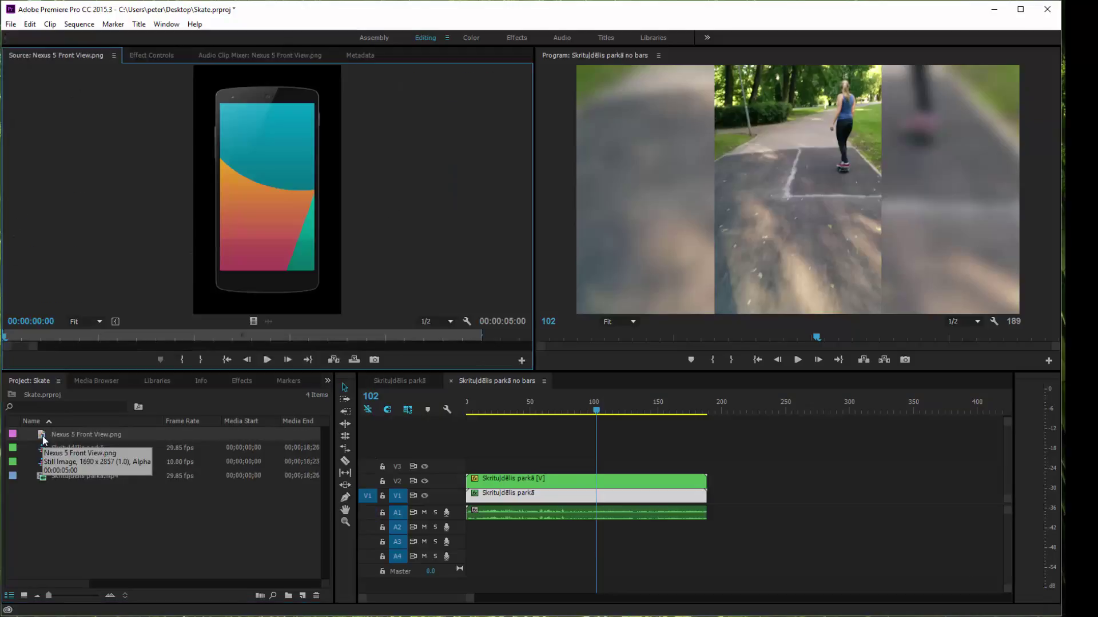
pyautogui.moveTo(44, 437); pyautogui.dragTo(475, 464)
pyautogui.moveTo(404, 477); pyautogui.dragTo(705, 476)
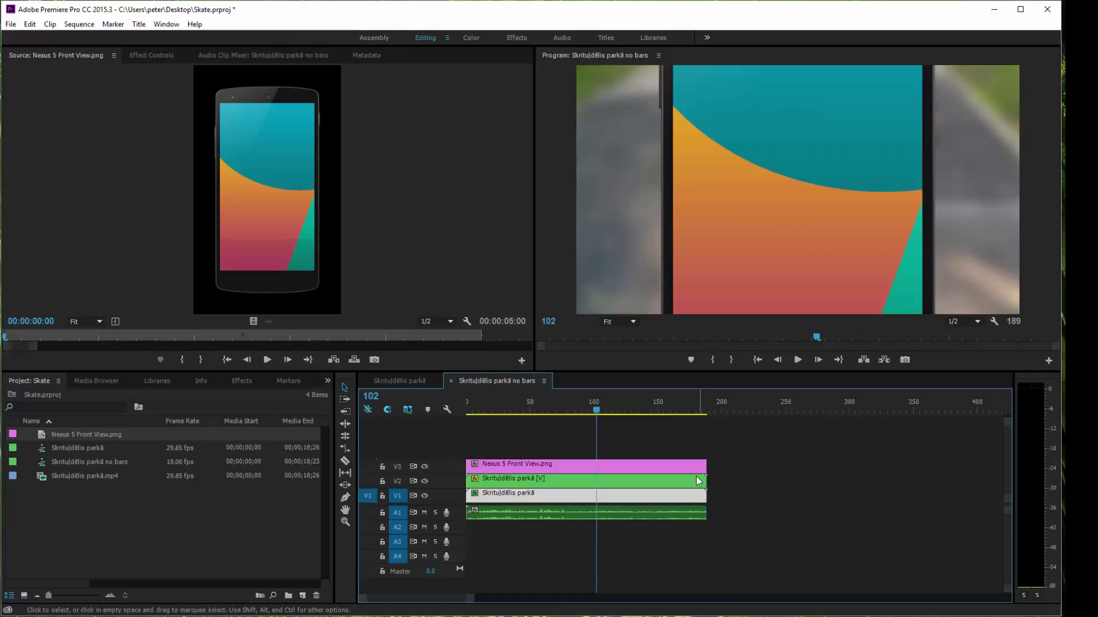
# Step: Reorder the layers so the phone image is on V2 and the sharp nested clip is above it on V3
pyautogui.moveTo(622, 482); pyautogui.dragTo(870, 466)
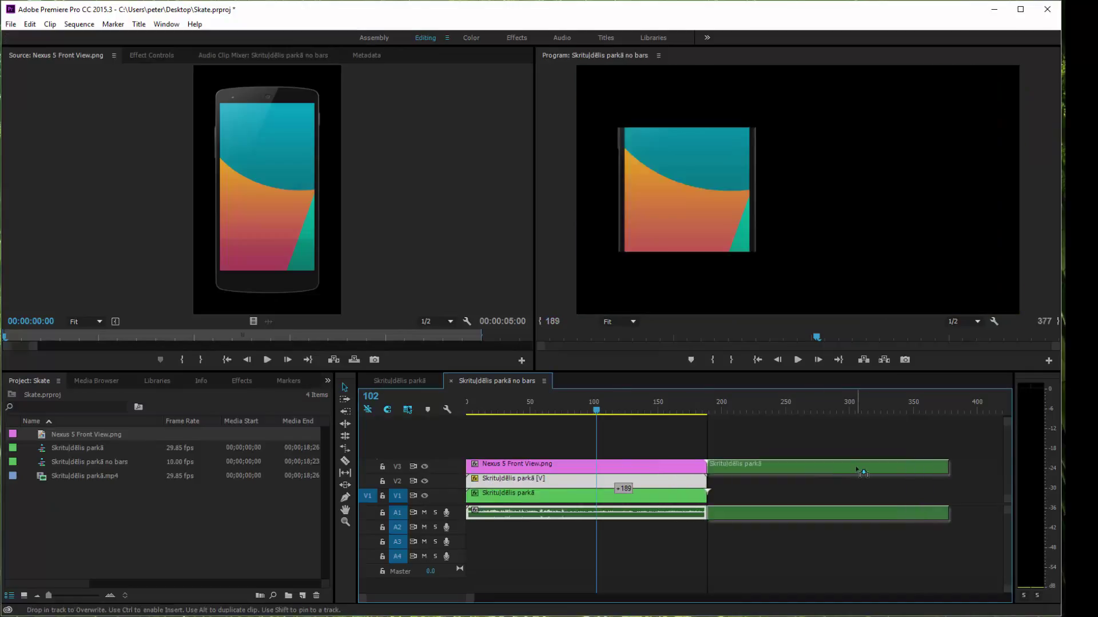
pyautogui.moveTo(685, 466); pyautogui.dragTo(496, 473)
pyautogui.moveTo(595, 411)
pyautogui.mouseDown()
pyautogui.moveTo(548, 410)
pyautogui.moveTo(575, 412)
pyautogui.mouseUp()
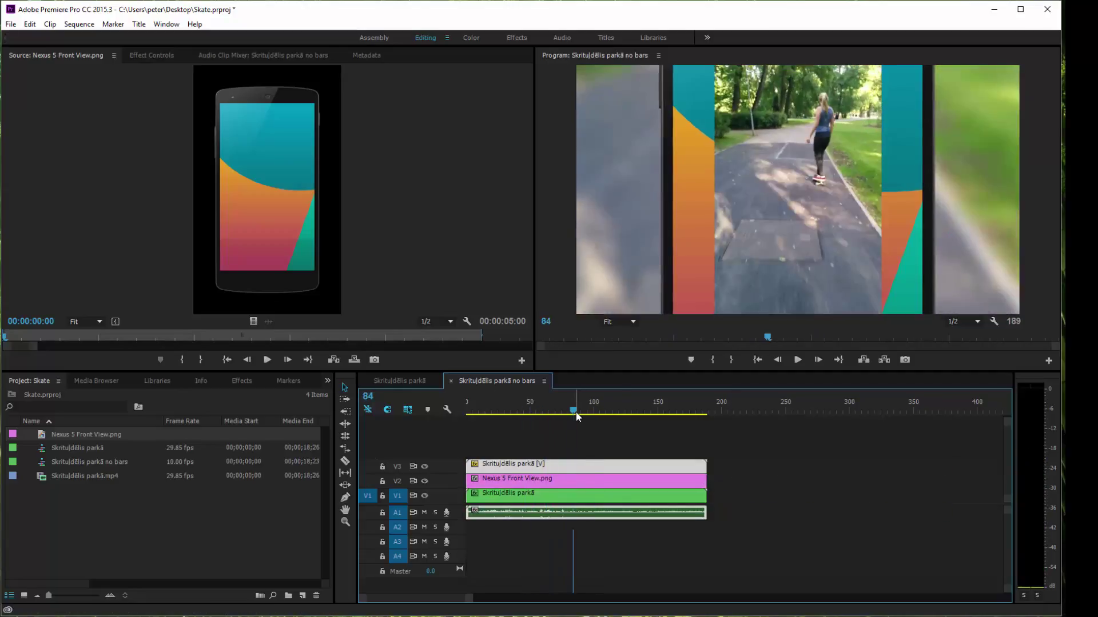
# Step: Set the scale of both the phone image on V2 and the nested clip on V3 to 37
pyautogui.click(517, 481)
pyautogui.click(163, 56)
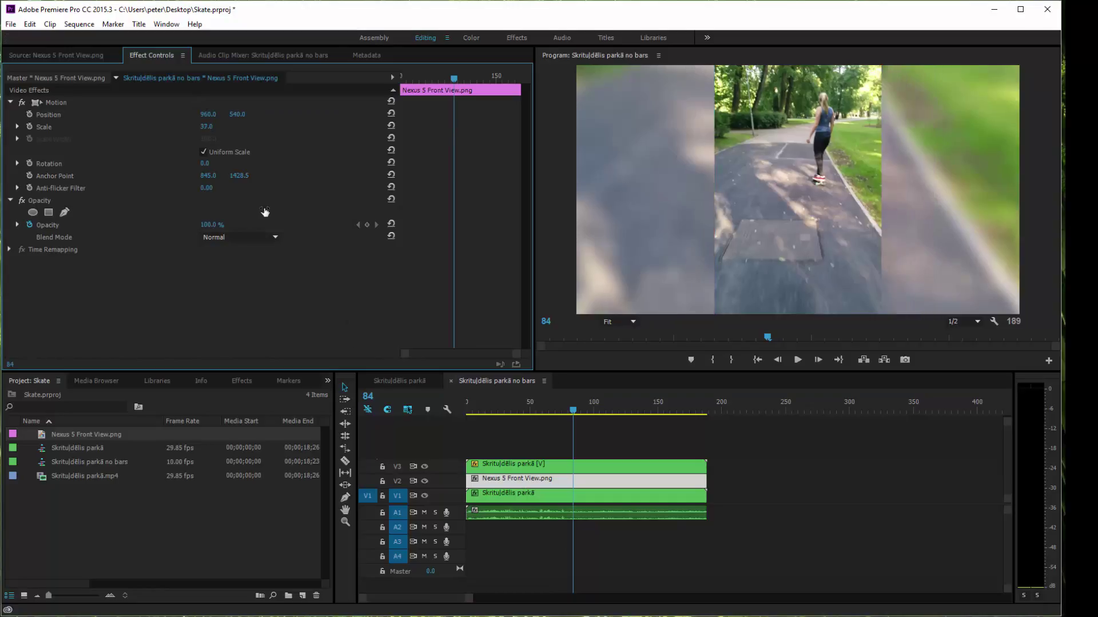
pyautogui.click(544, 466)
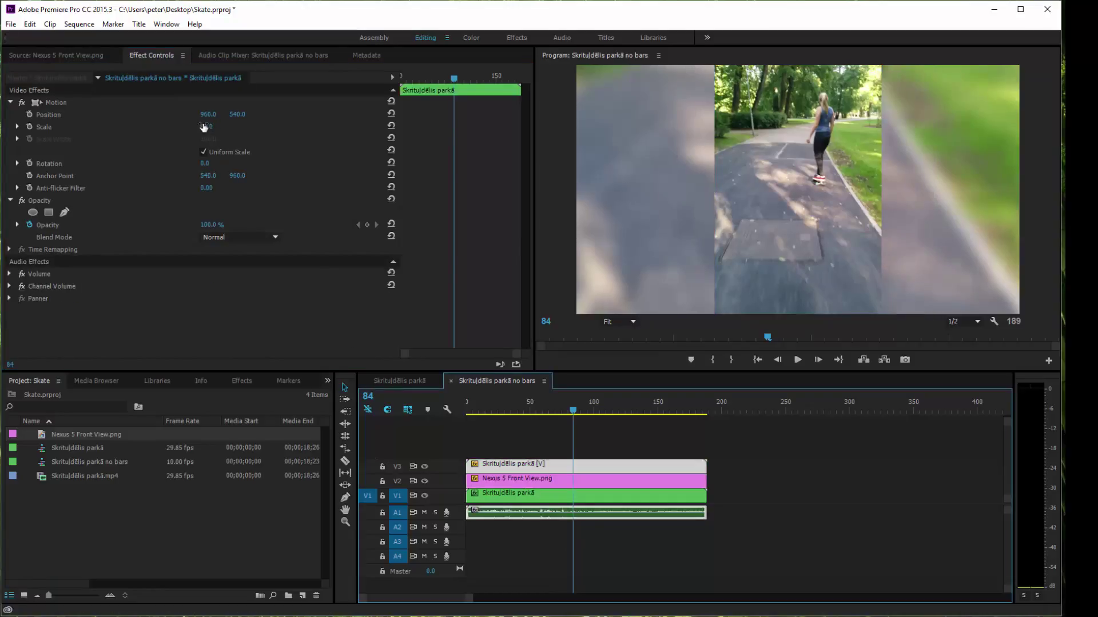
pyautogui.moveTo(207, 128)
pyautogui.mouseDown()
pyautogui.moveTo(186, 128)
pyautogui.moveTo(207, 126)
pyautogui.mouseUp()
# Step: Nudge the nested clip on V3 up to vertical position 531 to fit the phone's screen, and check another frame
pyautogui.click(130, 103)
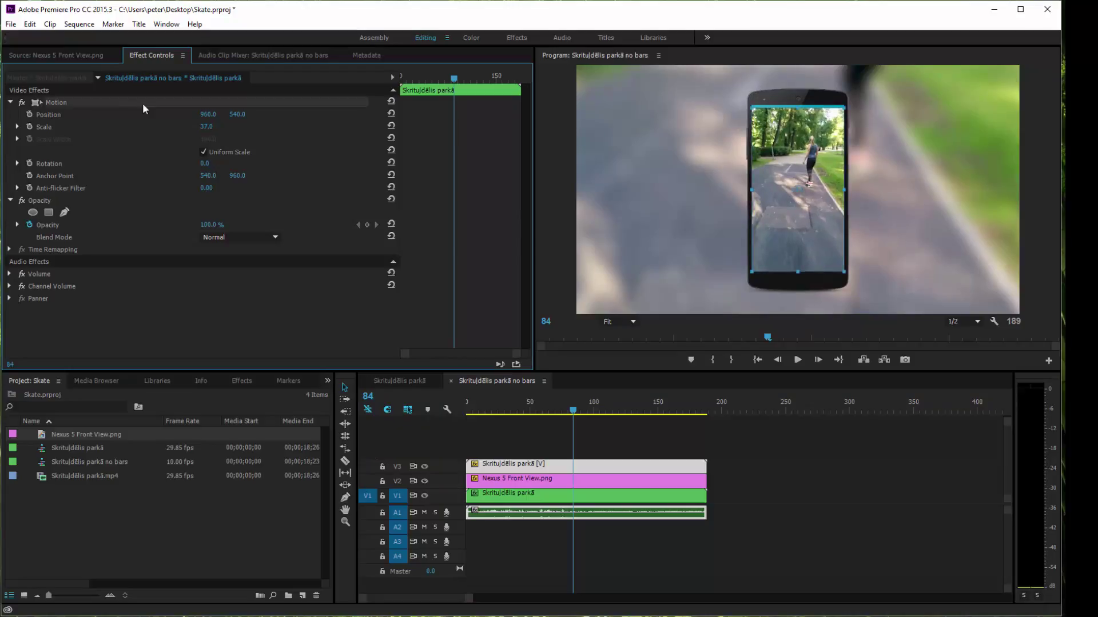
pyautogui.click(809, 166)
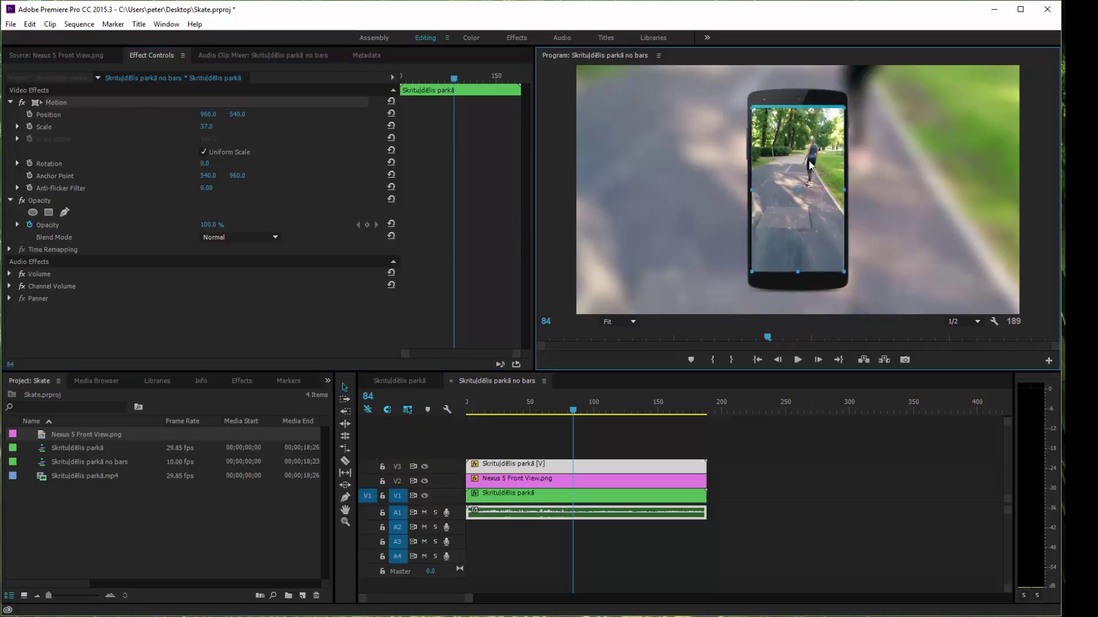
pyautogui.press('Up')
pyautogui.press('Up')
pyautogui.press('Up')
pyautogui.press('Up')
pyautogui.press('Up')
pyautogui.press('Up')
pyautogui.press('Up')
pyautogui.press('Up')
pyautogui.press('Up')
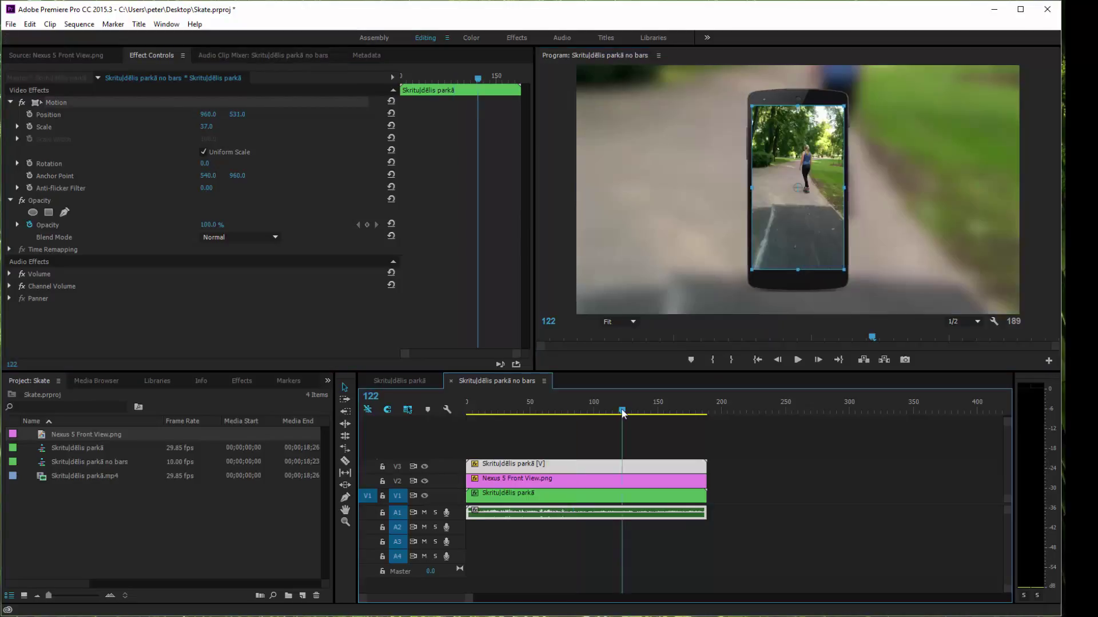
pyautogui.moveTo(623, 407)
pyautogui.mouseDown()
pyautogui.moveTo(540, 411)
pyautogui.moveTo(605, 411)
pyautogui.mouseUp()
pyautogui.click(334, 336)
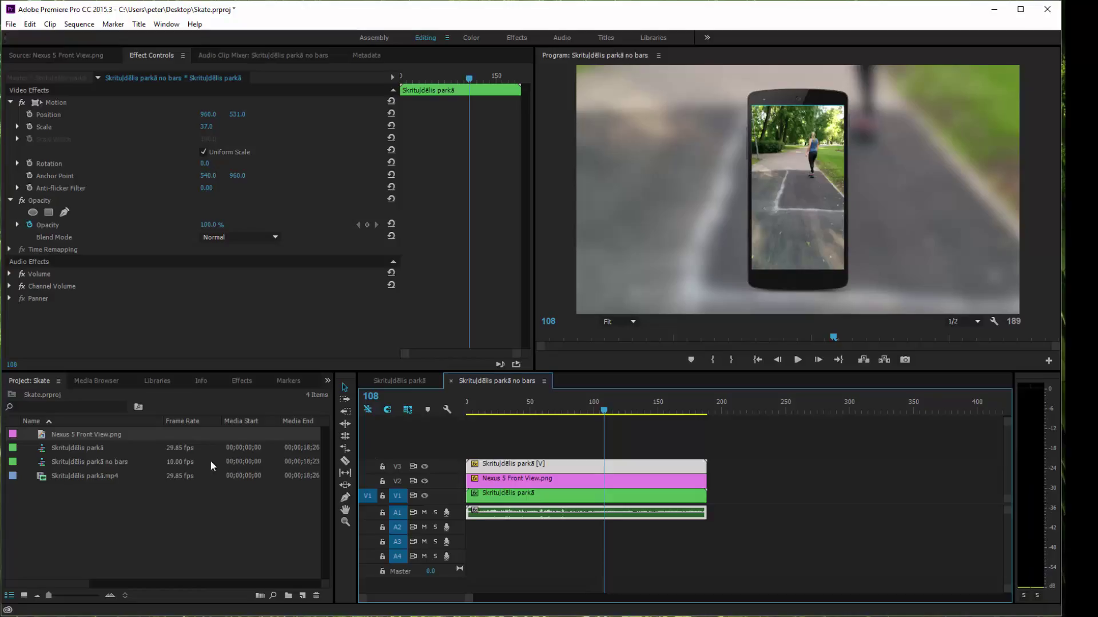
# Step: Open the media export settings for the no bars sequence
pyautogui.rightClick(123, 462)
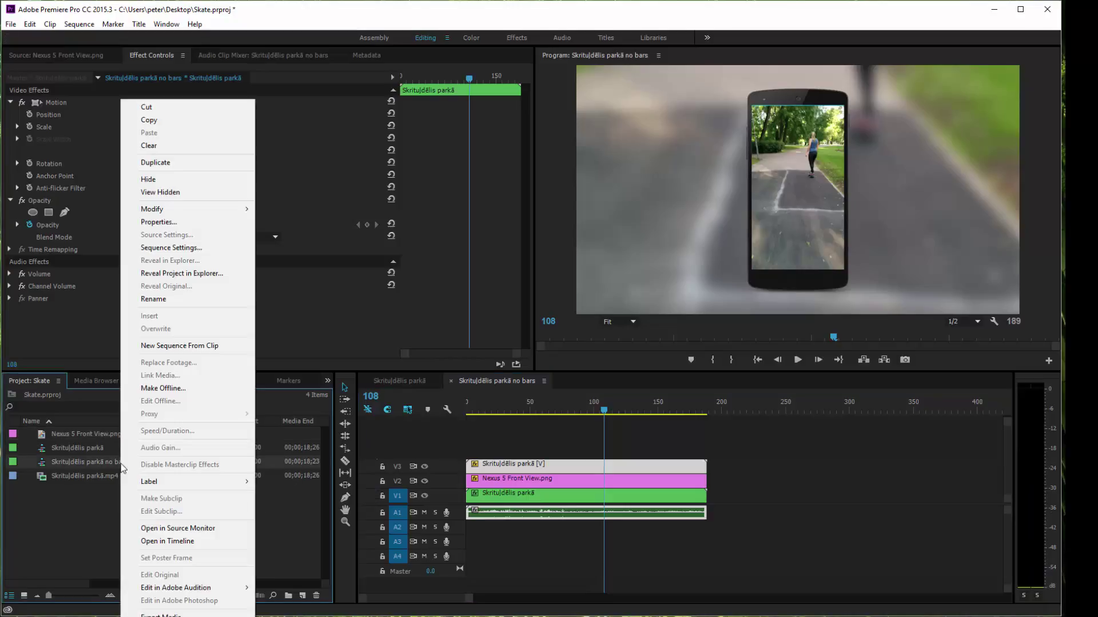
pyautogui.click(183, 615)
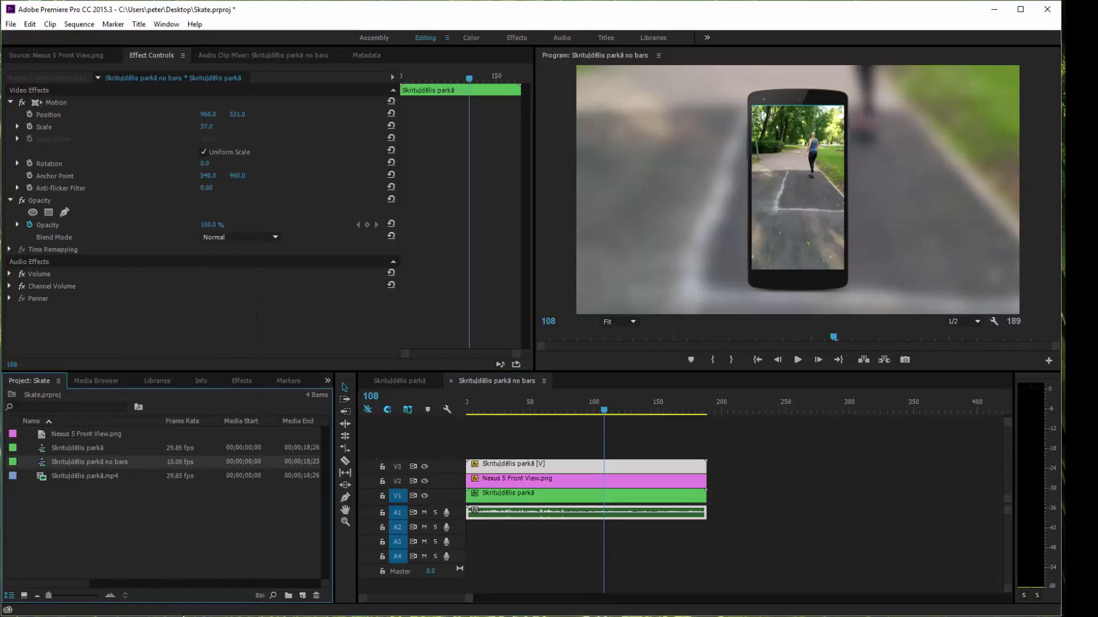